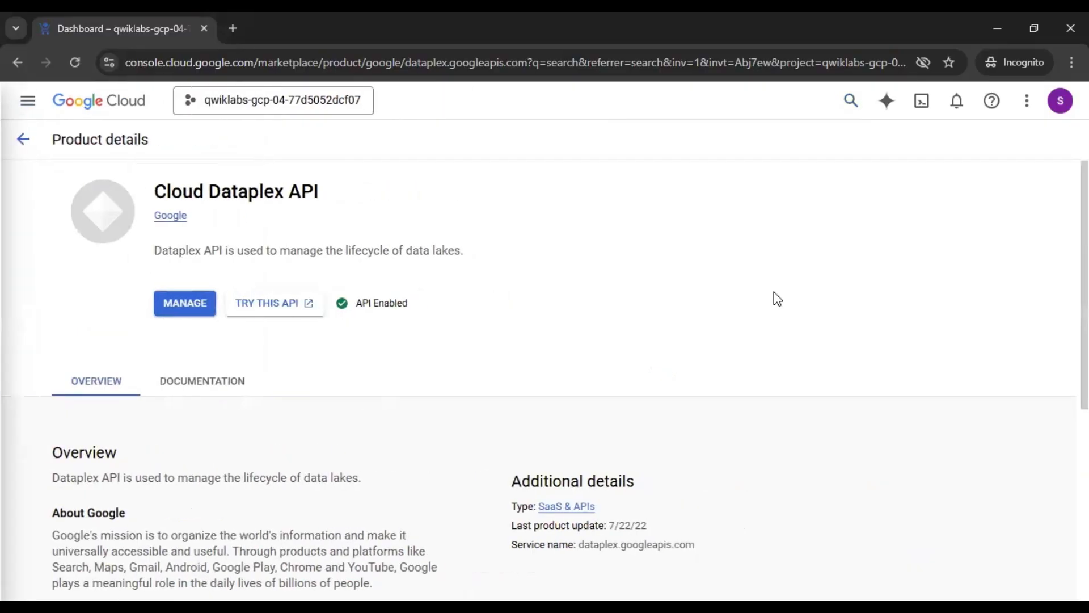
# Open the Cloud Dataplex API's management page, disable the API and enable it again
pyautogui.click(169, 309)
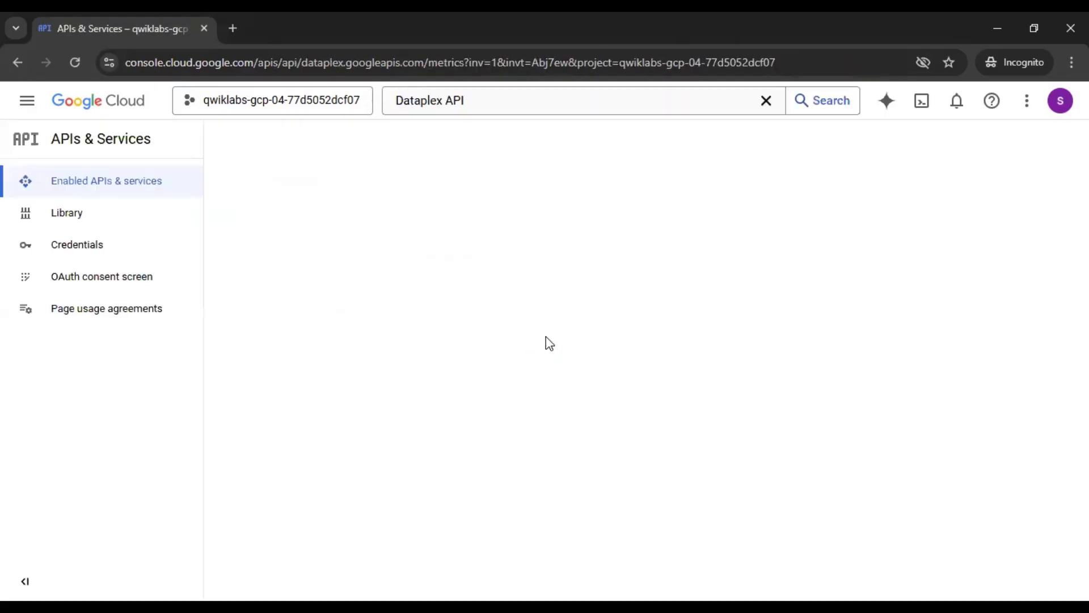
pyautogui.click(466, 138)
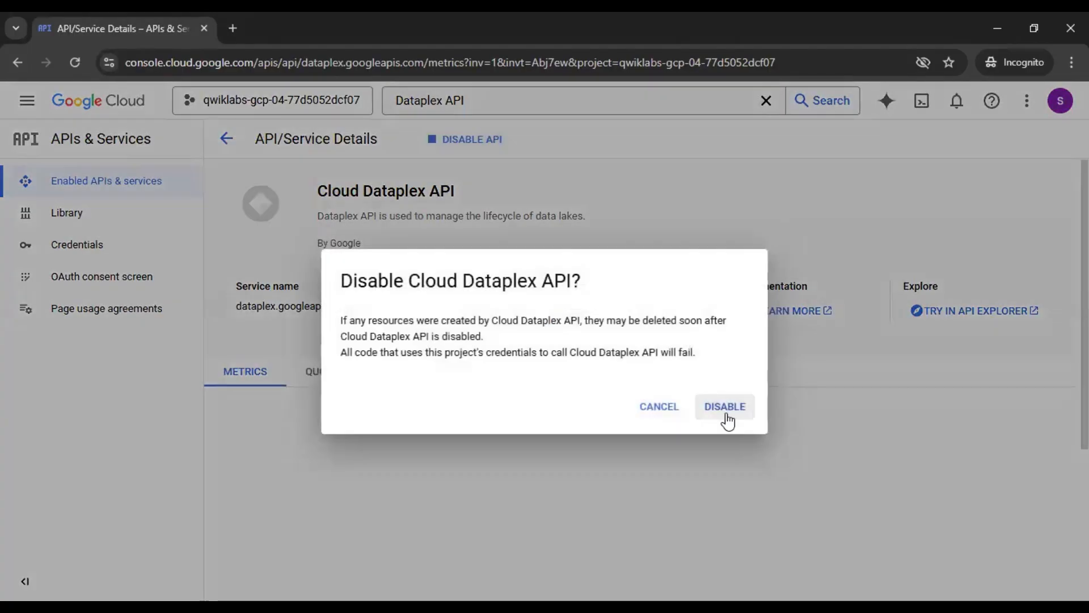
pyautogui.click(725, 408)
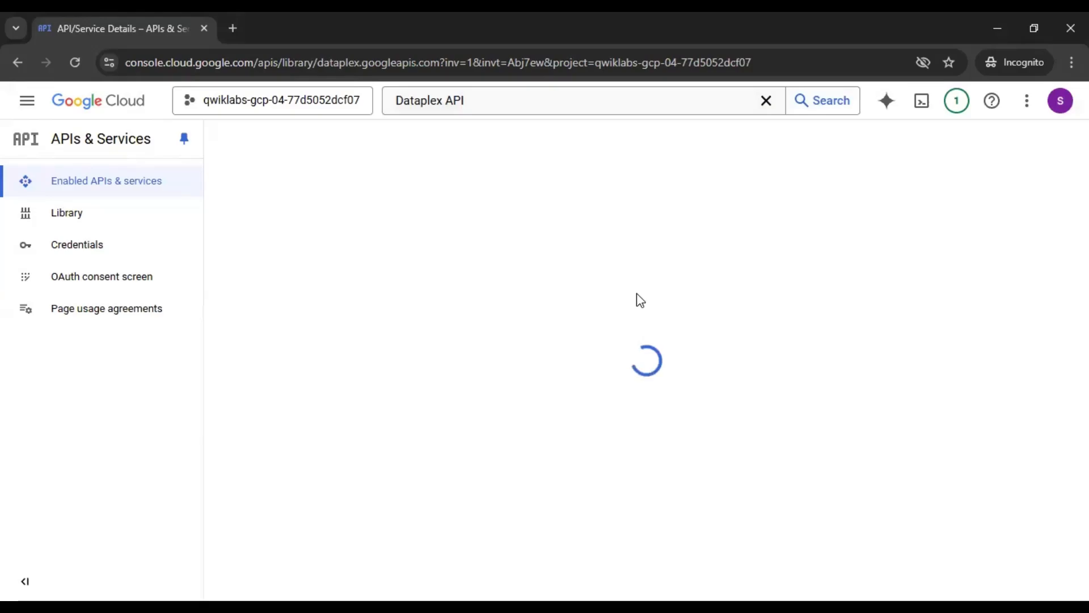
pyautogui.click(180, 303)
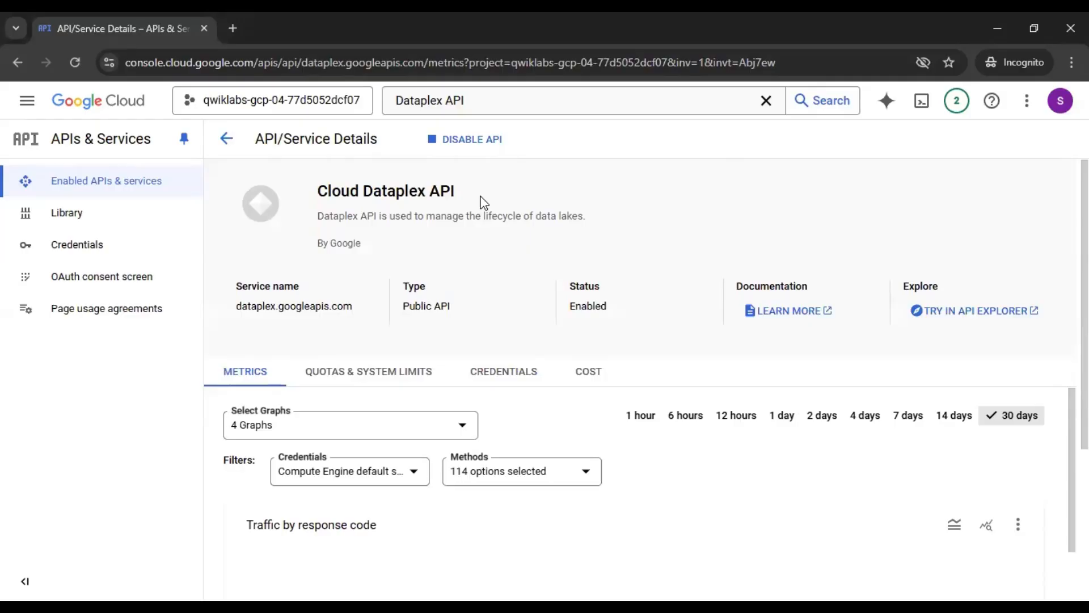
# Search the console for "Dataplex", open the Dataplex product page and close its Learn pane
pyautogui.click(503, 101)
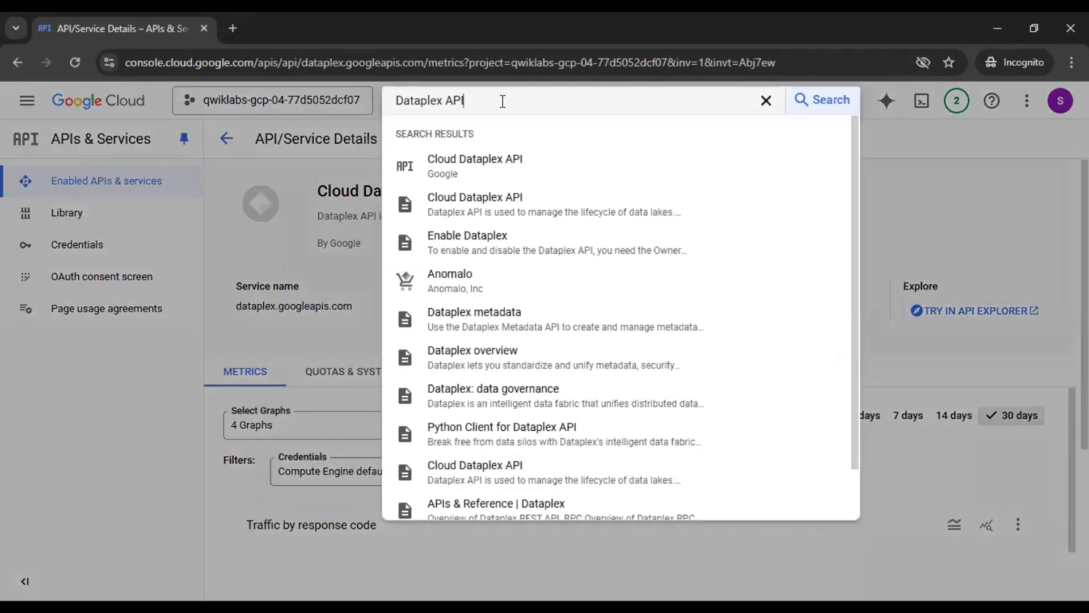
pyautogui.press('BackSpace')
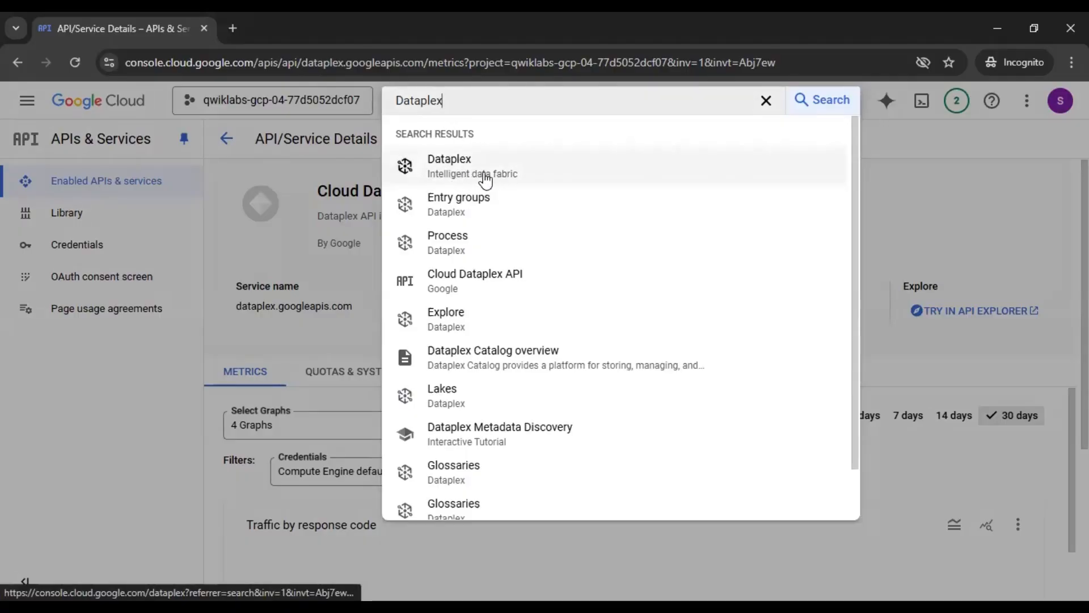
pyautogui.click(526, 171)
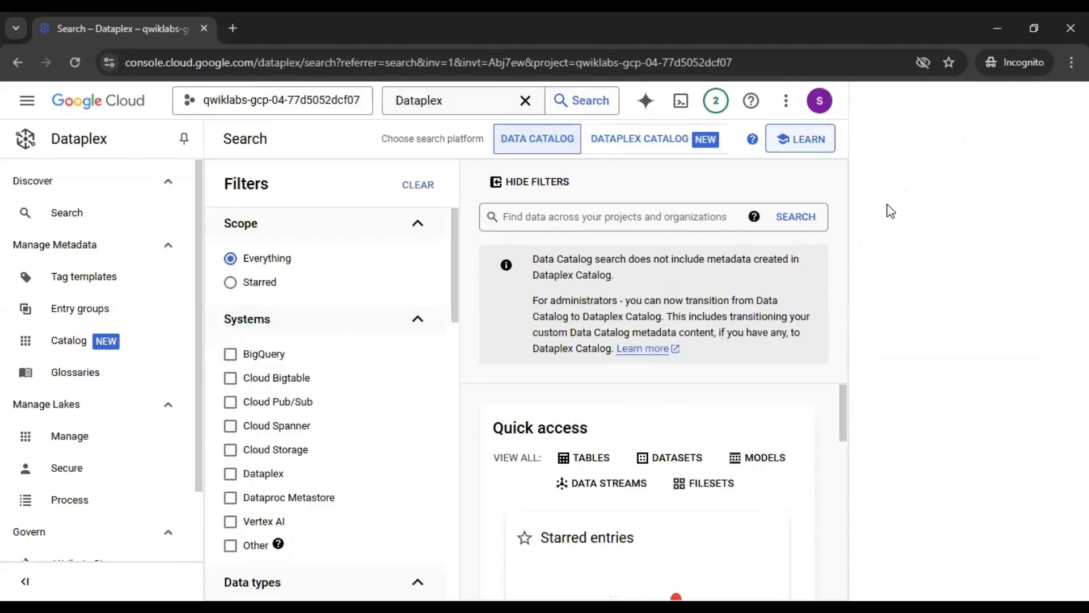
pyautogui.click(1066, 102)
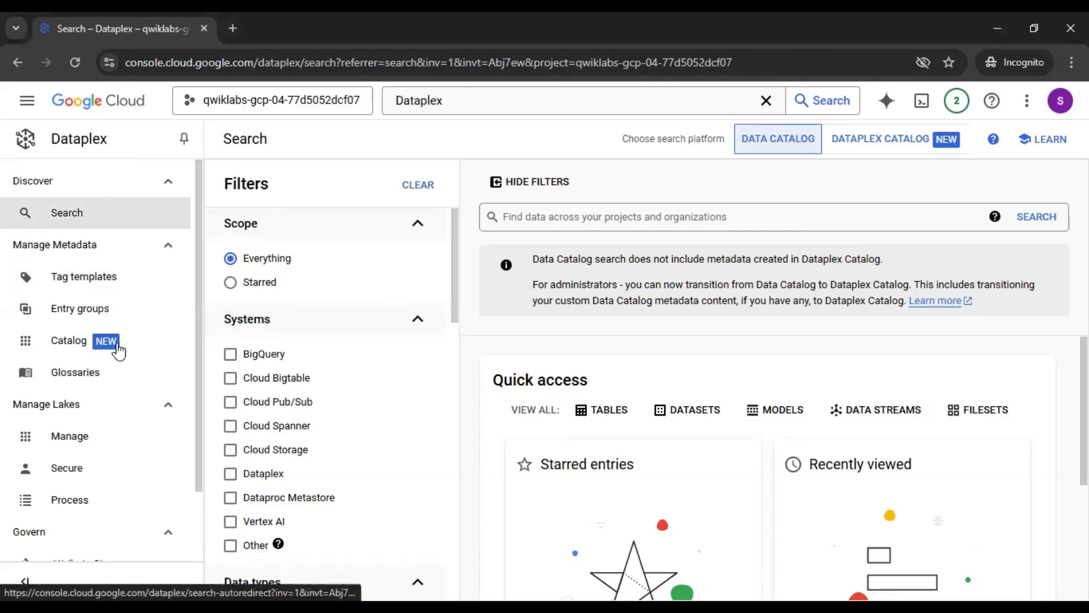
pyautogui.scroll(-2, 126, 337)
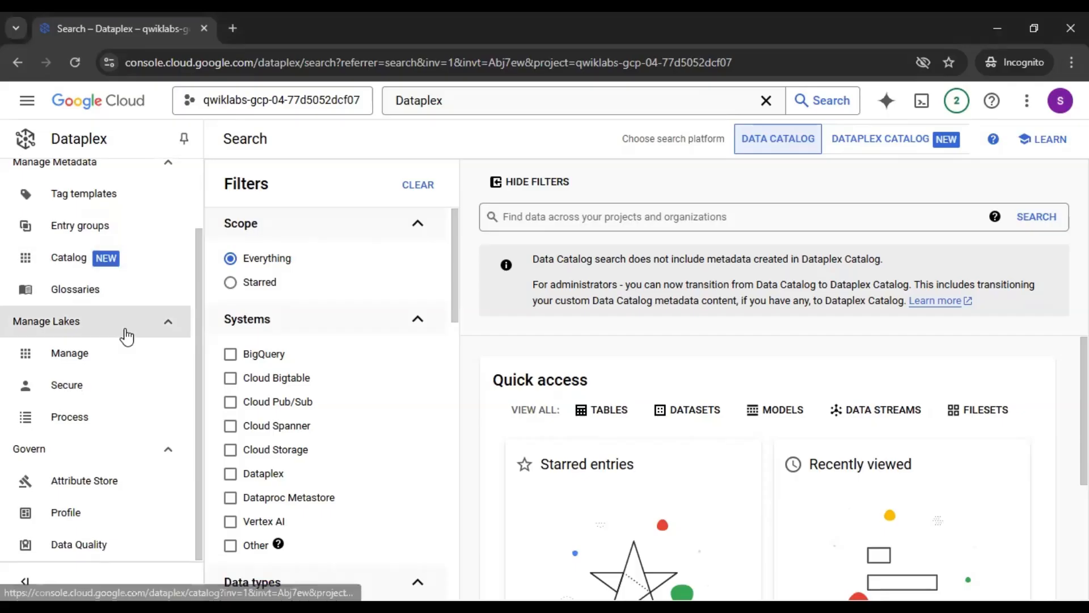
pyautogui.scroll(2, 127, 336)
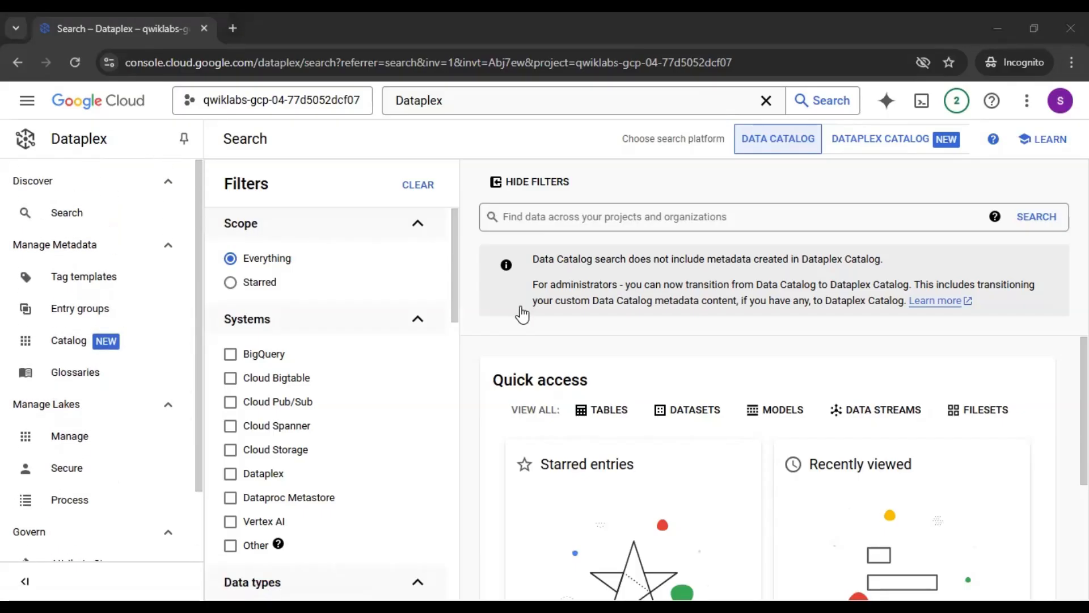
pyautogui.scroll(-2, 180, 367)
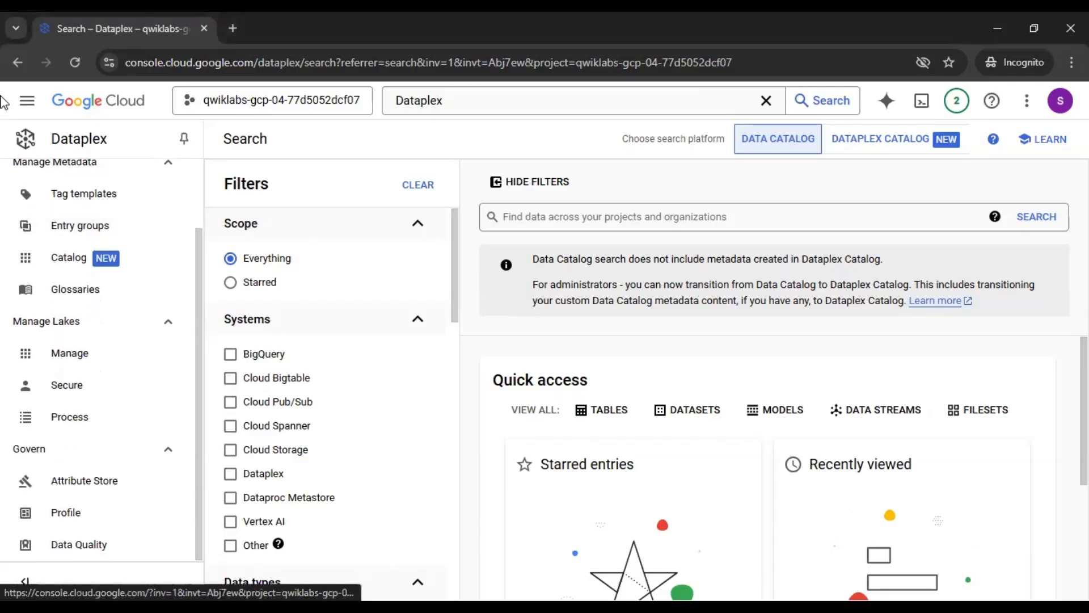
# Open Dataplex from the Analytics category of the full Google Cloud product list
pyautogui.click(24, 101)
pyautogui.scroll(-4, 98, 370)
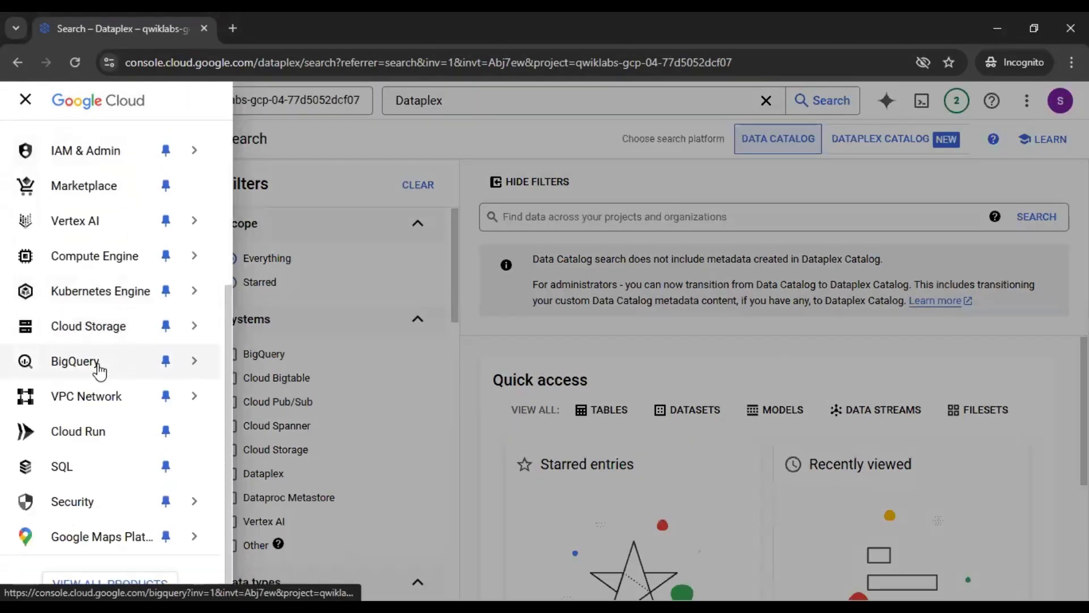
pyautogui.click(111, 582)
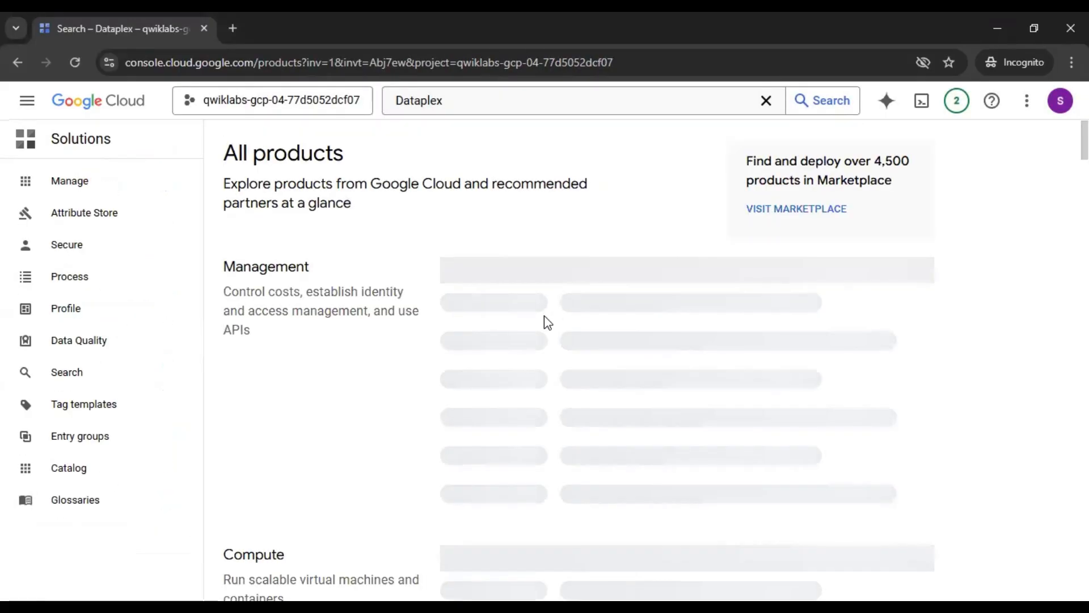
pyautogui.scroll(-1, 664, 307)
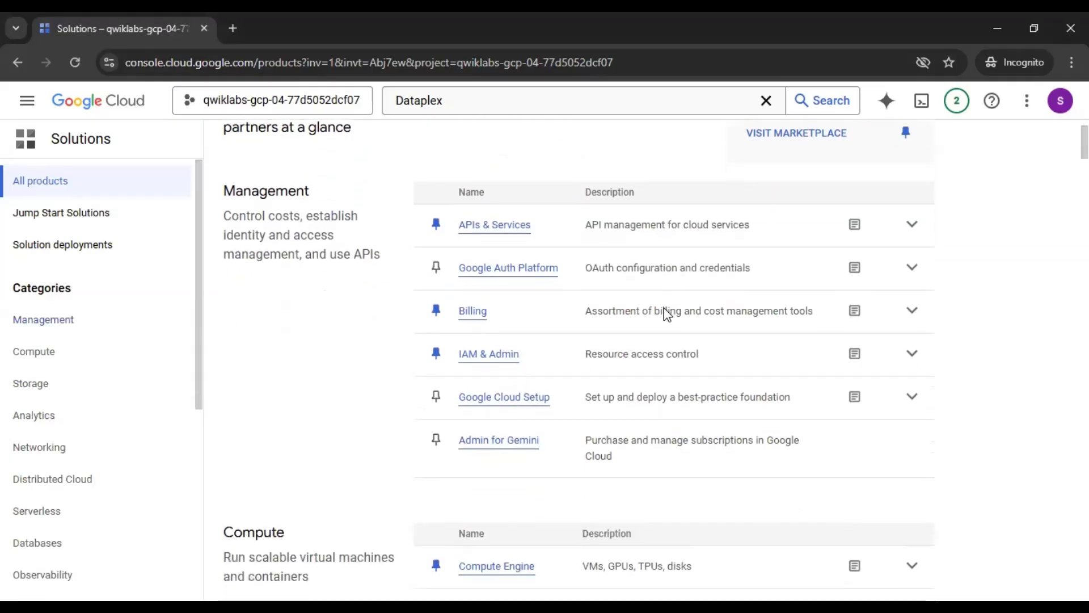
pyautogui.scroll(-2, 60, 321)
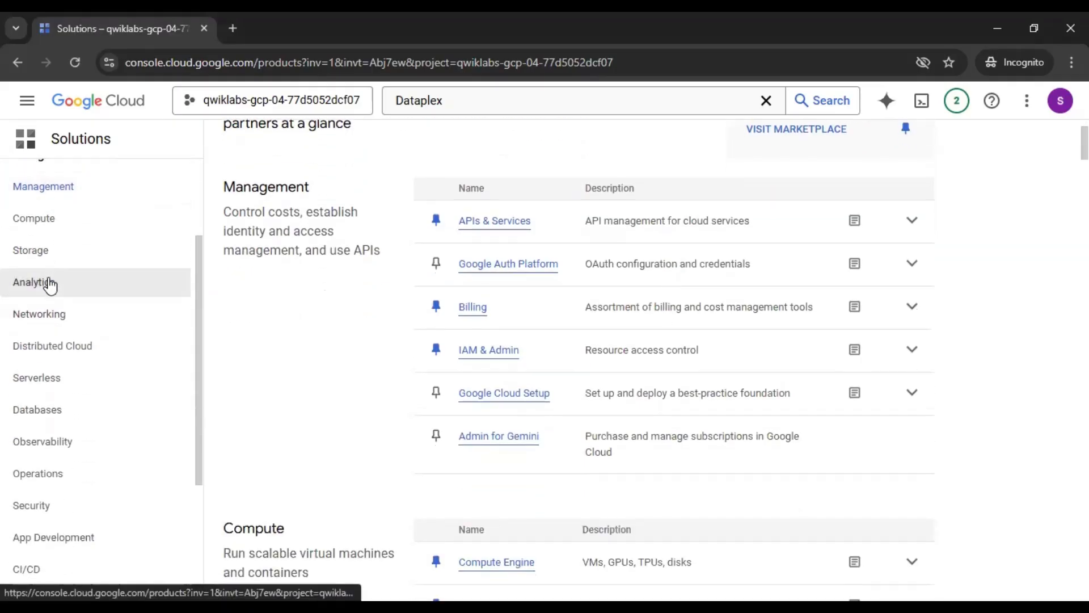
pyautogui.click(47, 284)
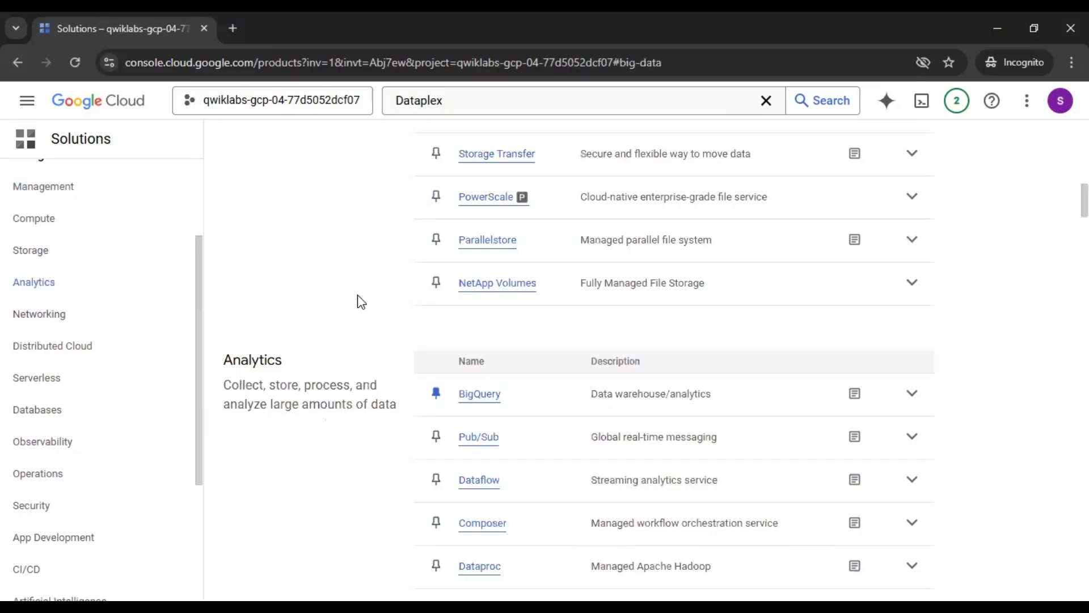
pyautogui.scroll(-3, 397, 306)
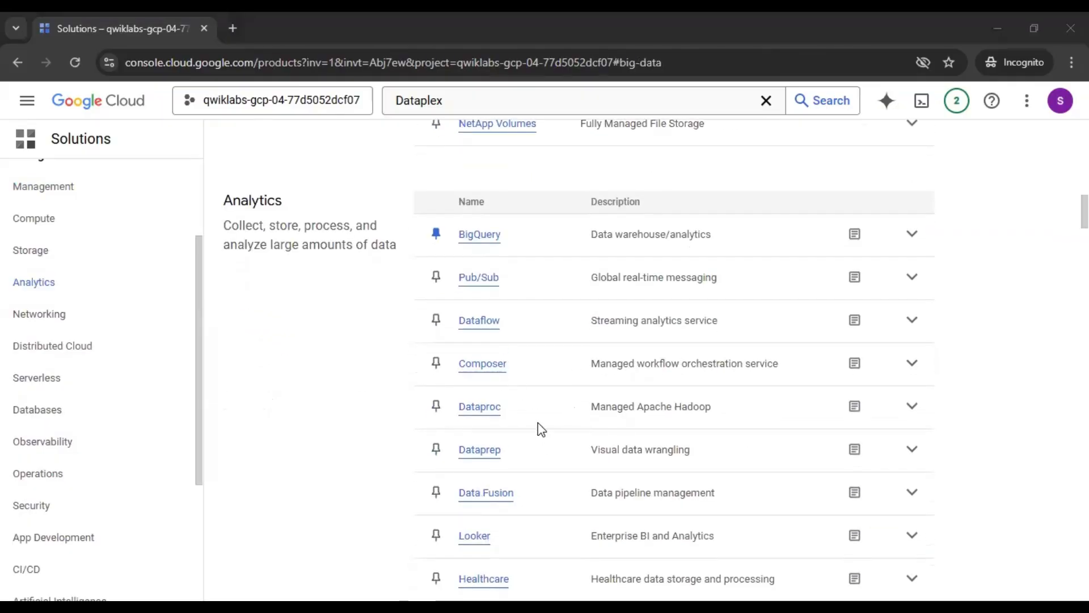
pyautogui.scroll(-10, 504, 345)
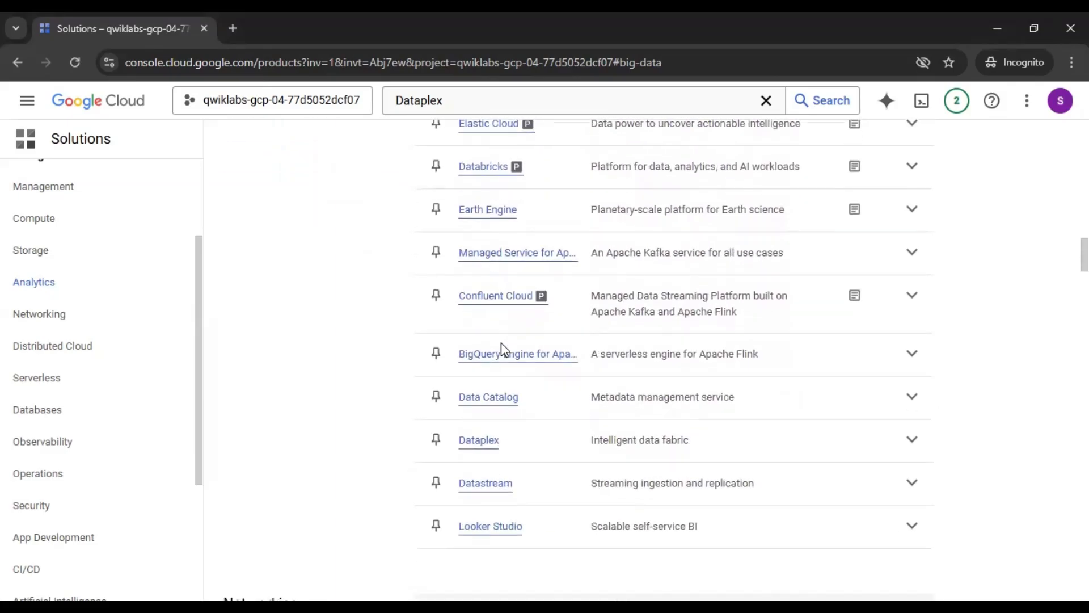
pyautogui.scroll(-1, 501, 343)
pyautogui.click(491, 390)
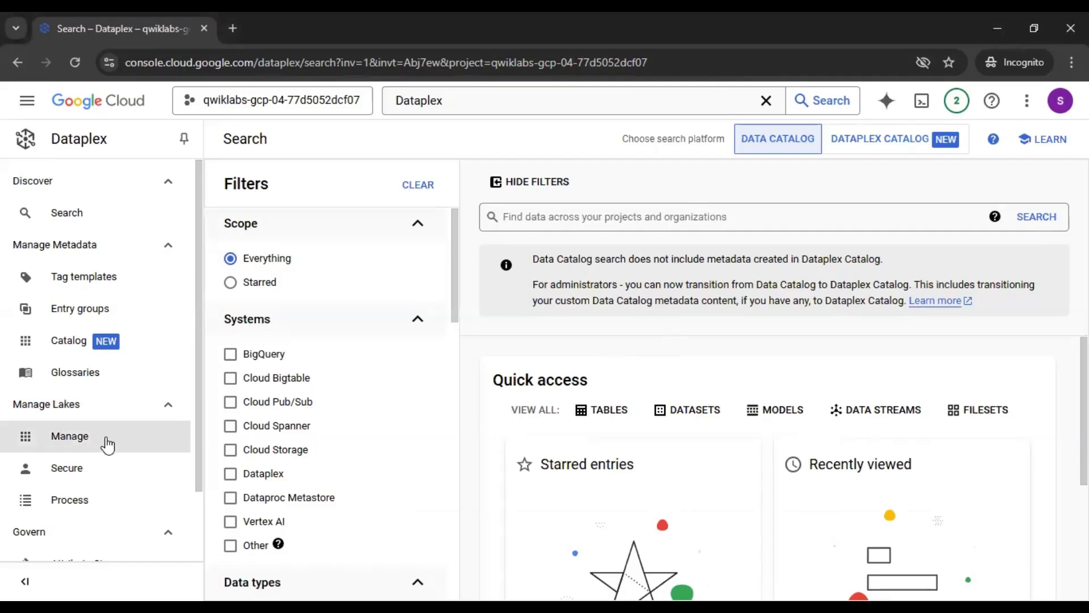
# Open the Dataplex lake management page and read its introductory text on creating a data lake
pyautogui.click(74, 444)
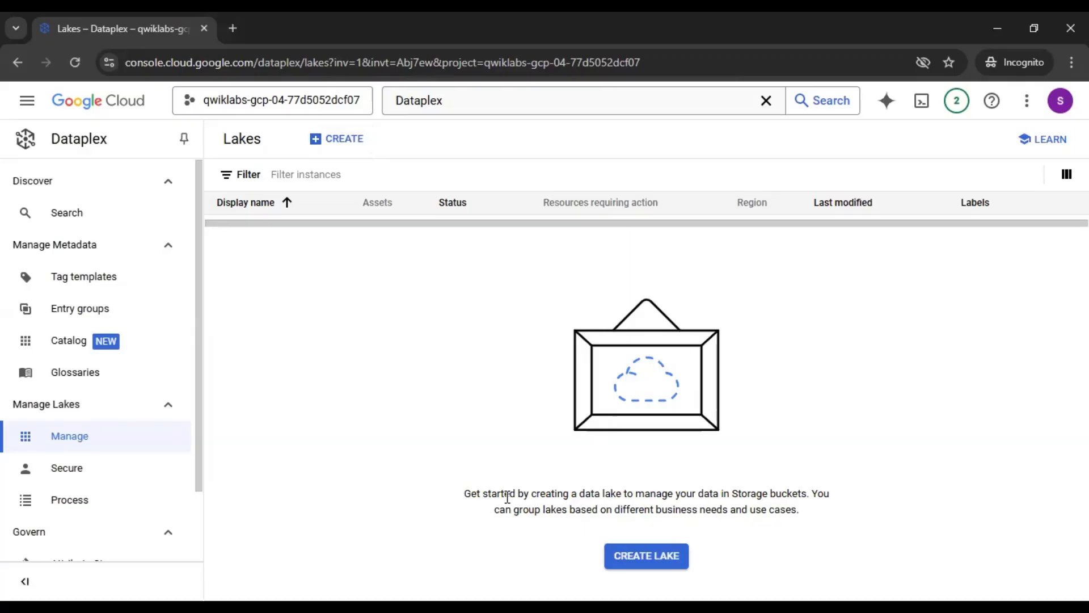
pyautogui.moveTo(465, 494); pyautogui.dragTo(796, 500)
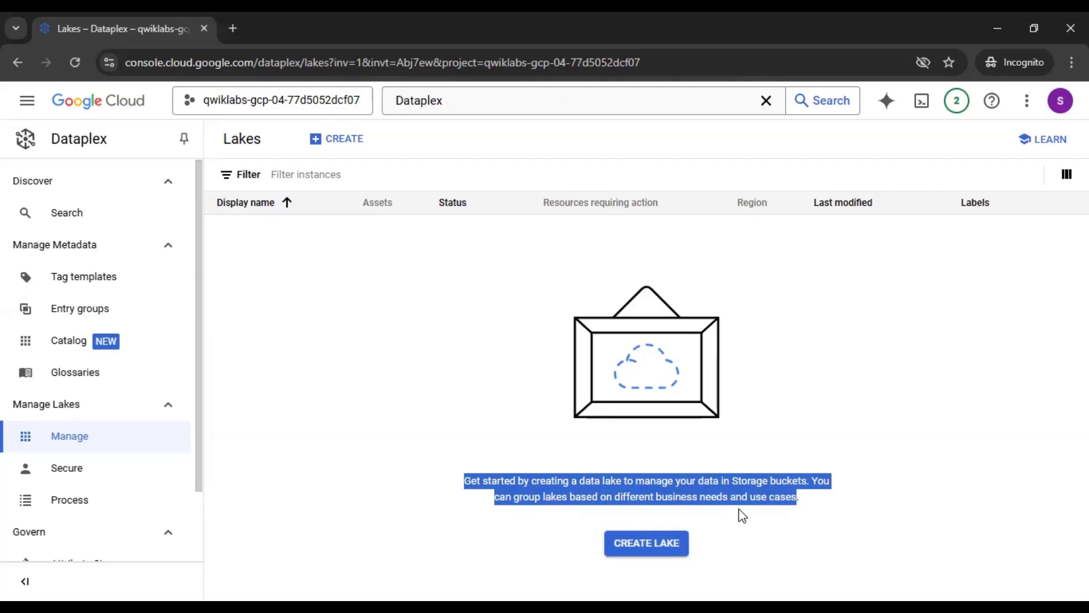
pyautogui.click(384, 400)
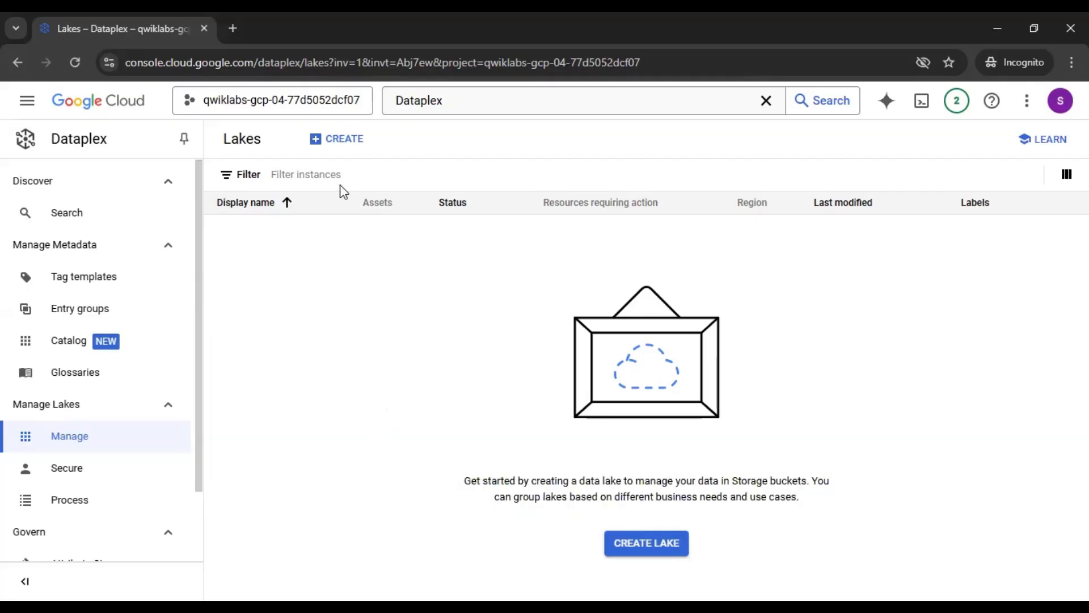
# Start a new lake with the display name "sensors" and set its region to us-east1
pyautogui.click(346, 141)
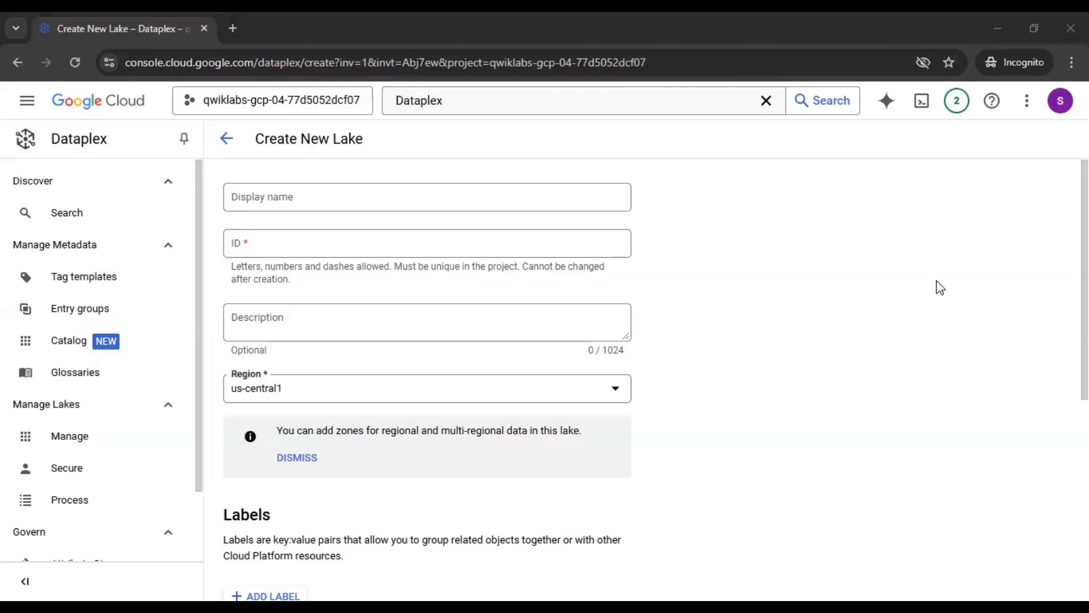
pyautogui.click(296, 203)
pyautogui.write('sensors')
pyautogui.click(731, 269)
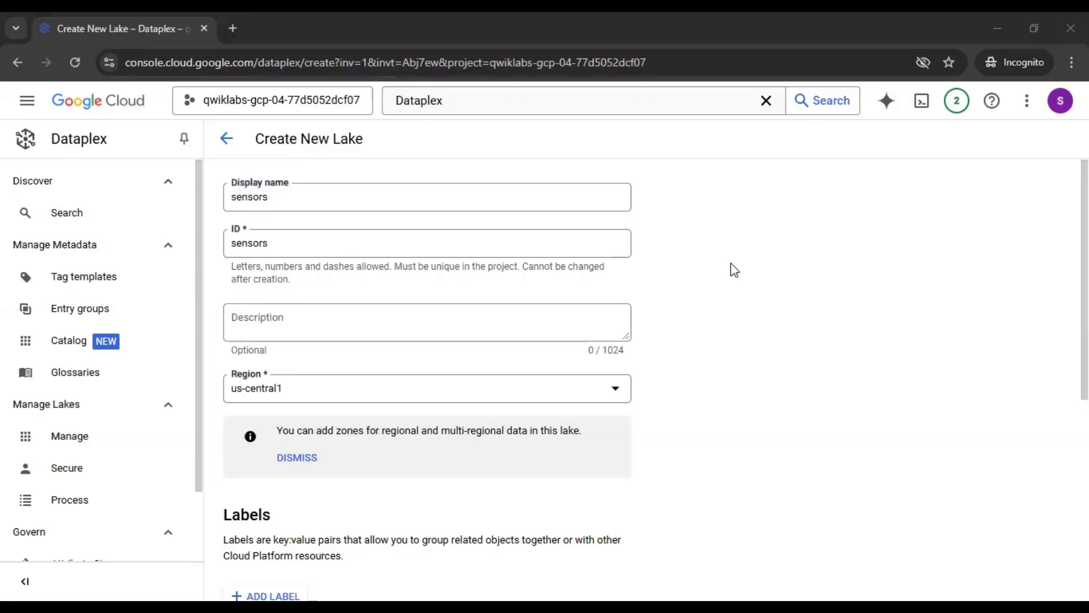
pyautogui.scroll(-2, 512, 333)
pyautogui.click(500, 287)
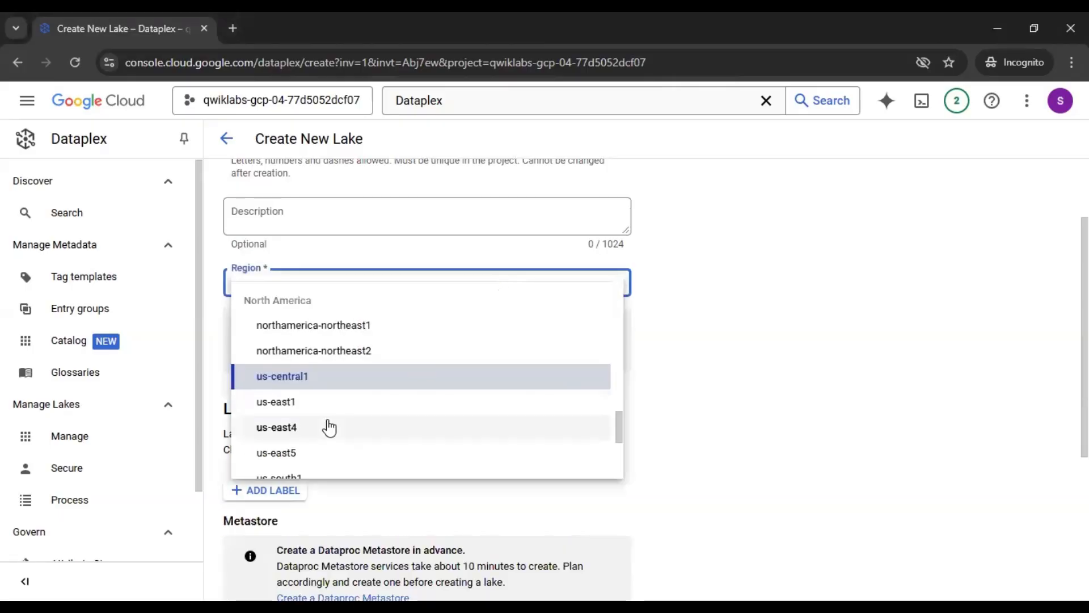
pyautogui.click(341, 402)
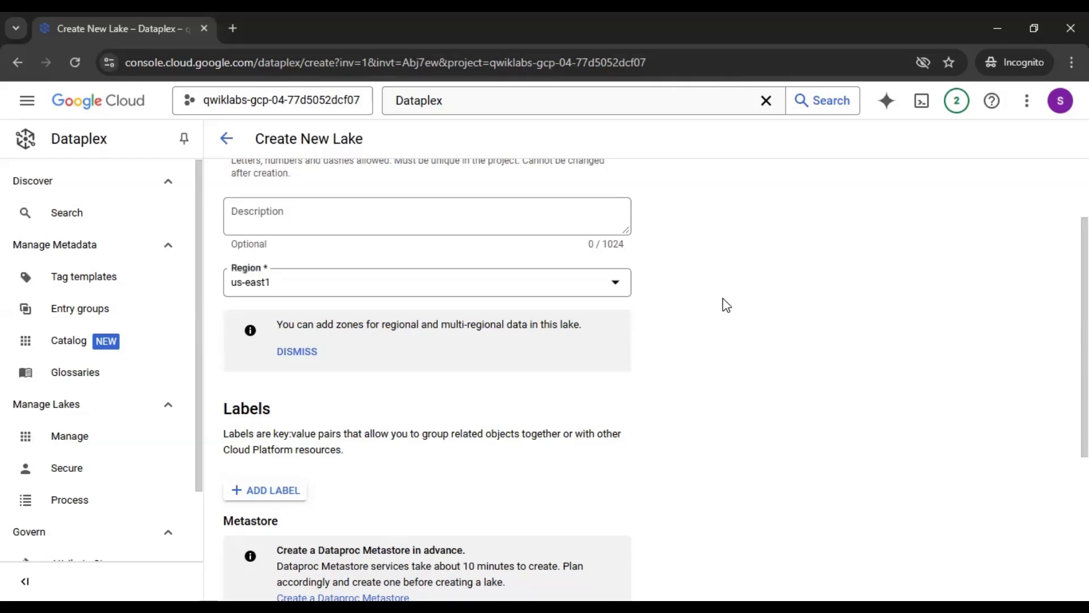
# Review the new lake's form from the name and region fields through the labels and Dataproc Metastore sections
pyautogui.scroll(2, 723, 298)
pyautogui.scroll(-6, 723, 297)
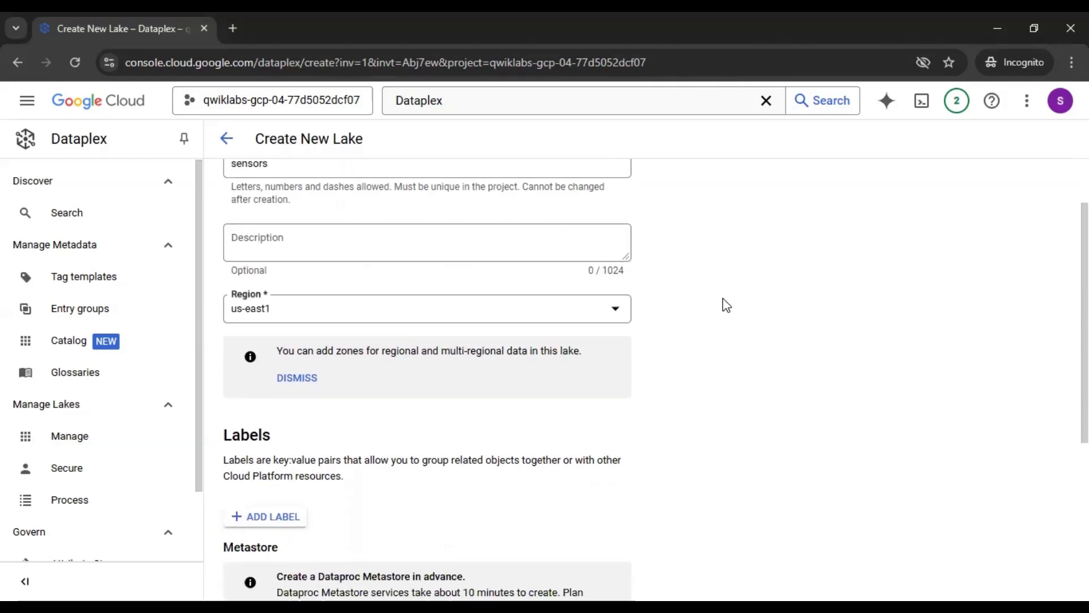
pyautogui.scroll(4, 723, 298)
pyautogui.scroll(2, 726, 305)
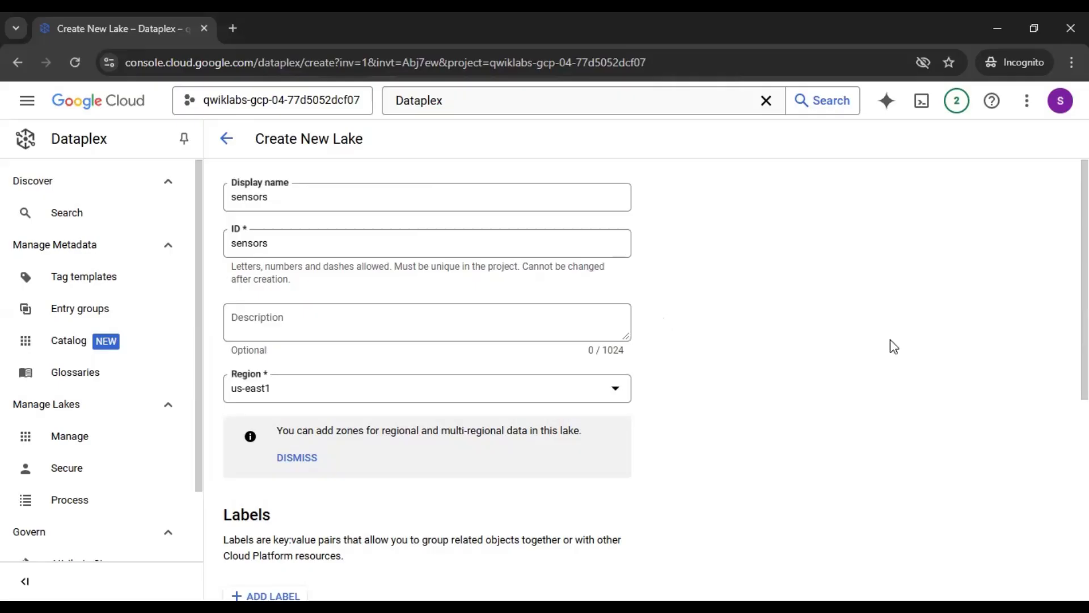
pyautogui.scroll(-2, 805, 364)
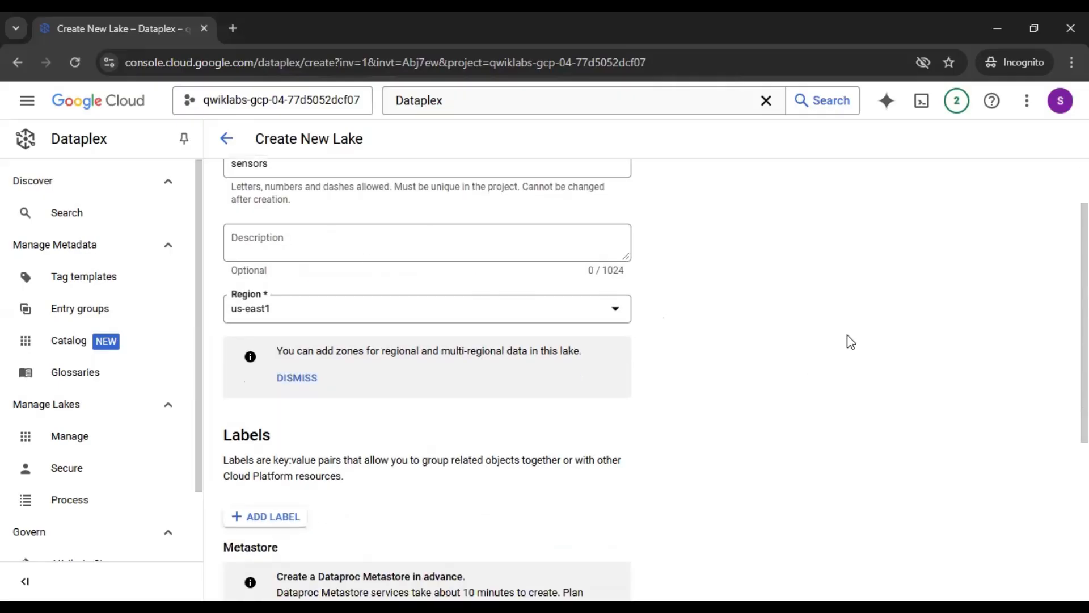
pyautogui.scroll(2, 851, 342)
pyautogui.scroll(-2, 850, 341)
pyautogui.scroll(-1, 851, 342)
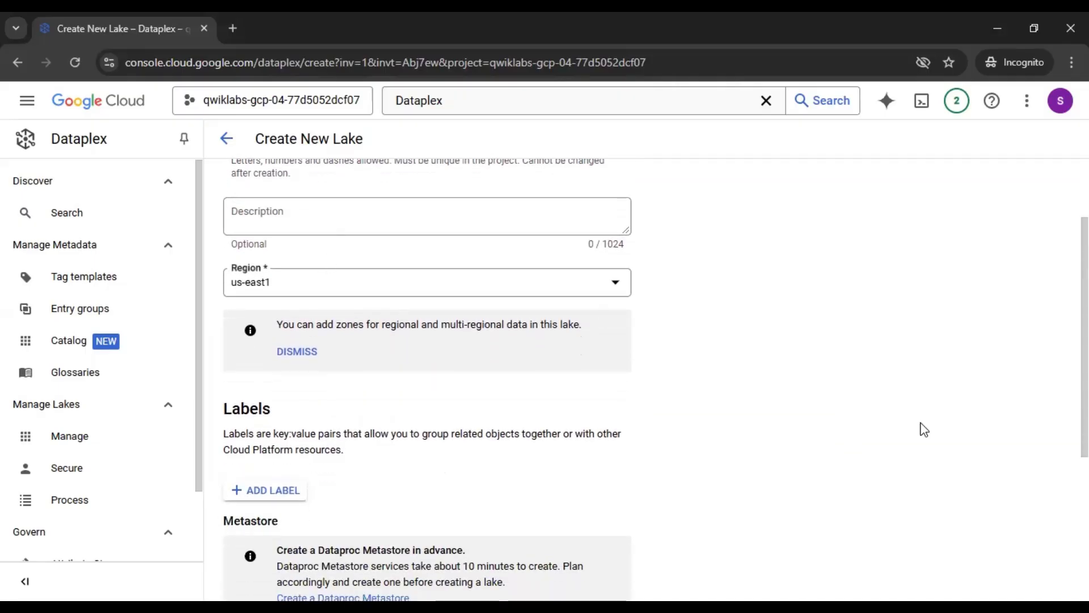
pyautogui.scroll(-3, 919, 428)
pyautogui.scroll(2, 187, 275)
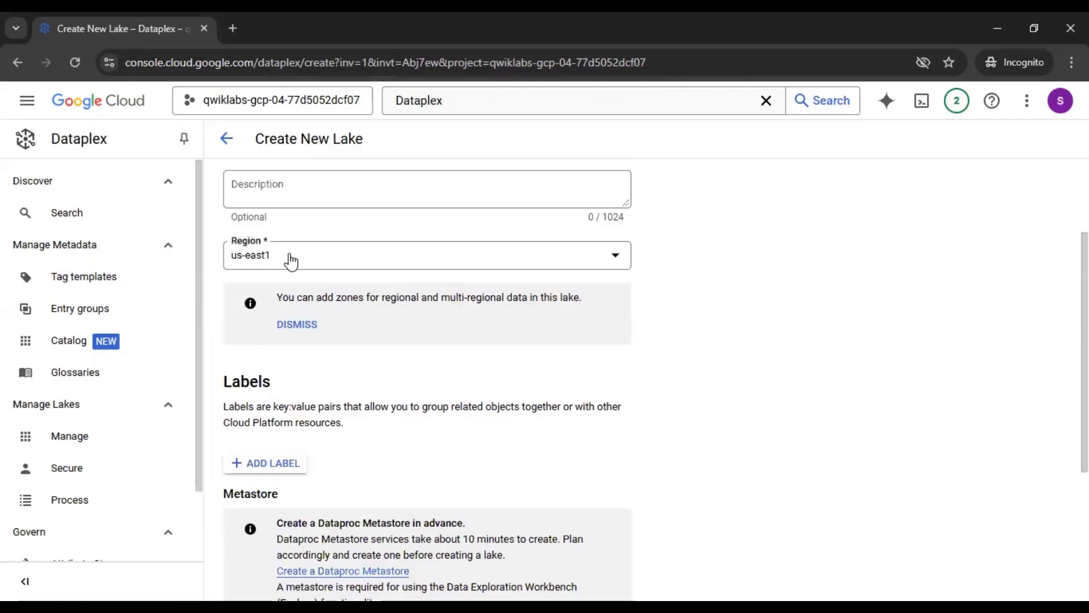
pyautogui.scroll(-2, 838, 306)
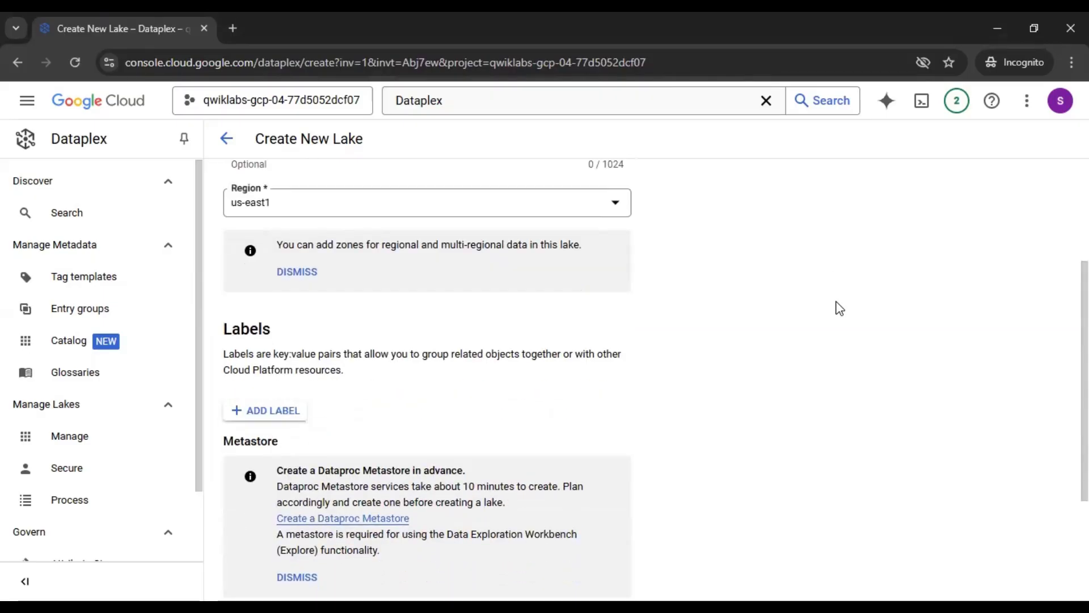
pyautogui.scroll(-3, 834, 312)
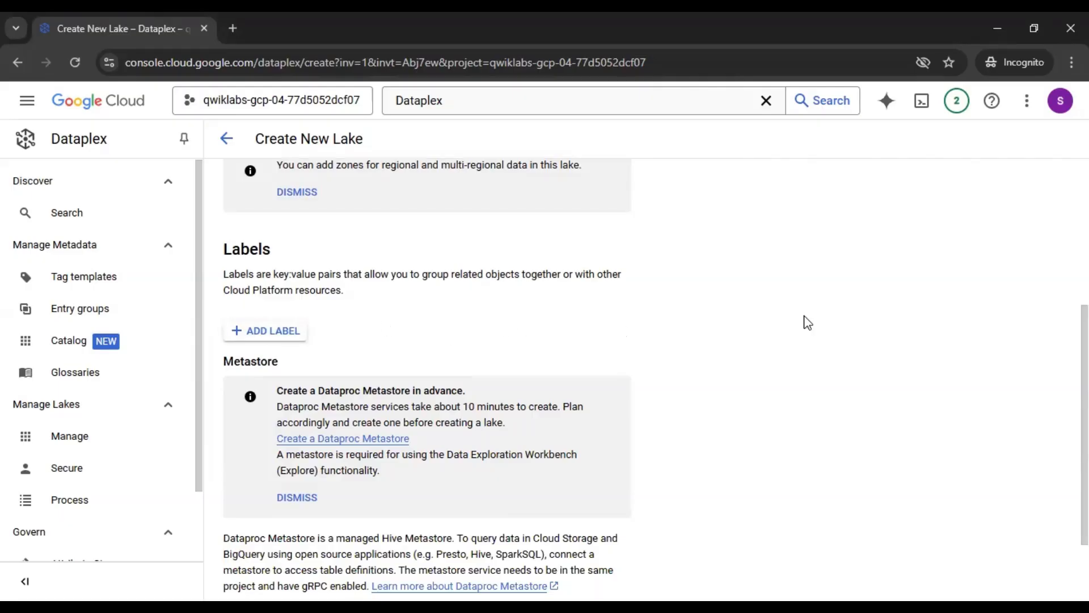
pyautogui.scroll(-4, 807, 323)
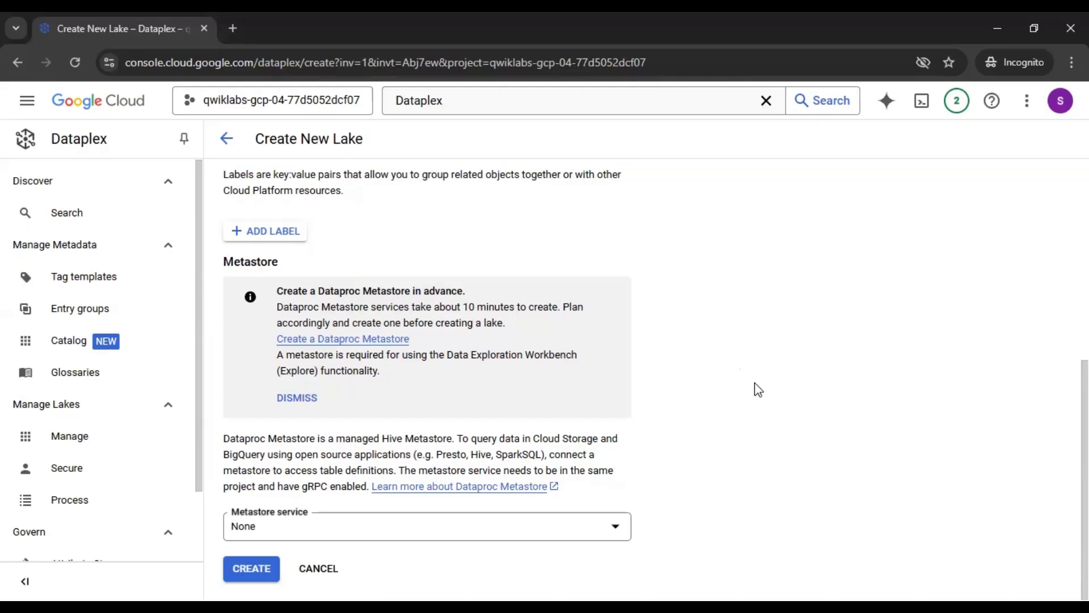
# Check the metastore service options, keep None, create the lake and dismiss the completion notice
pyautogui.click(269, 527)
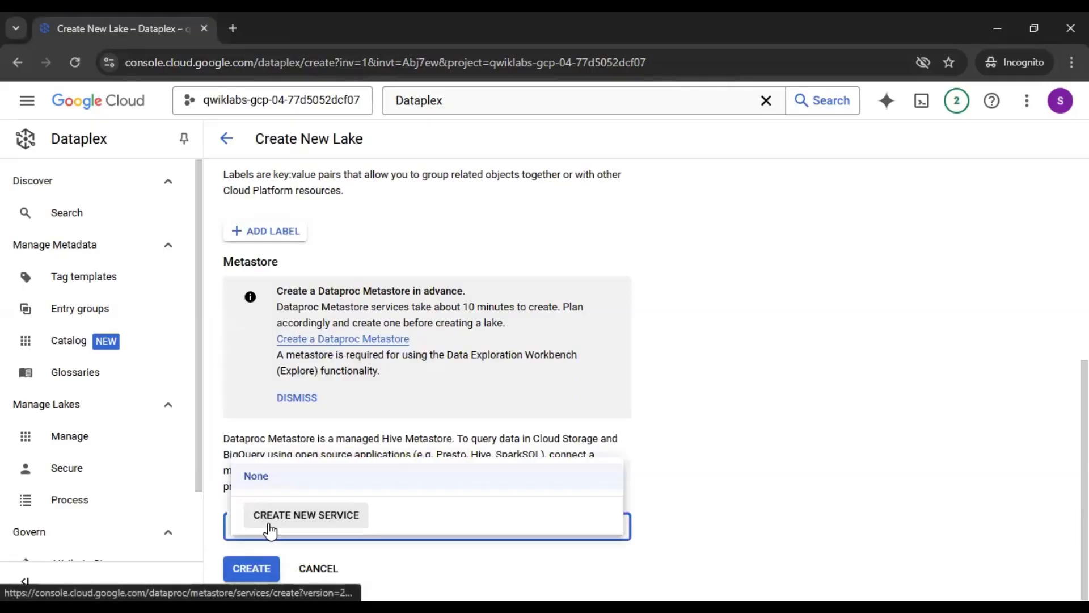
pyautogui.click(701, 477)
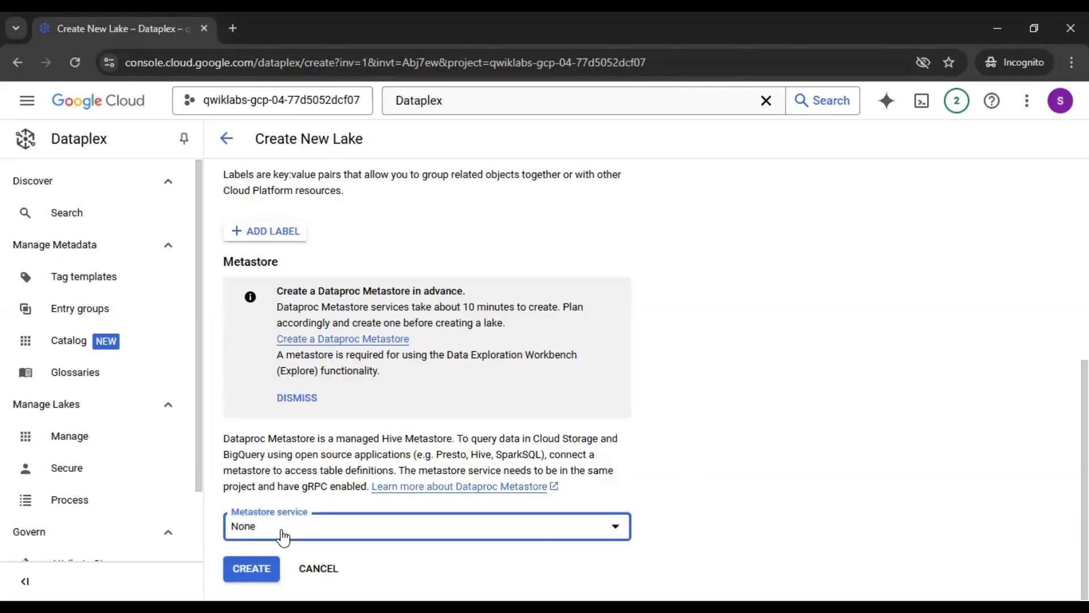
pyautogui.click(704, 469)
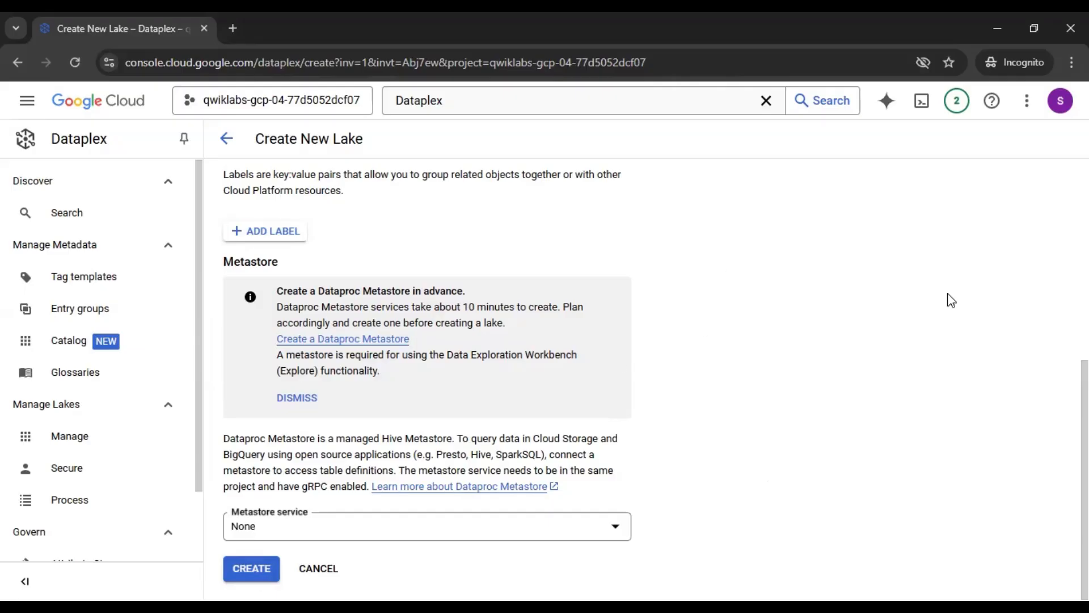
pyautogui.click(290, 570)
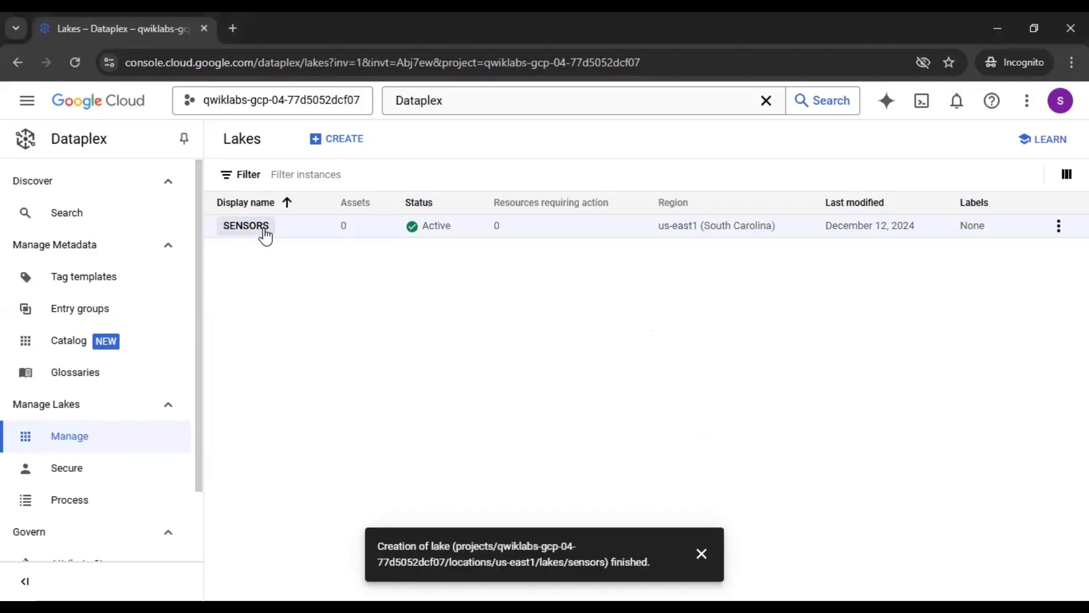
pyautogui.click(701, 555)
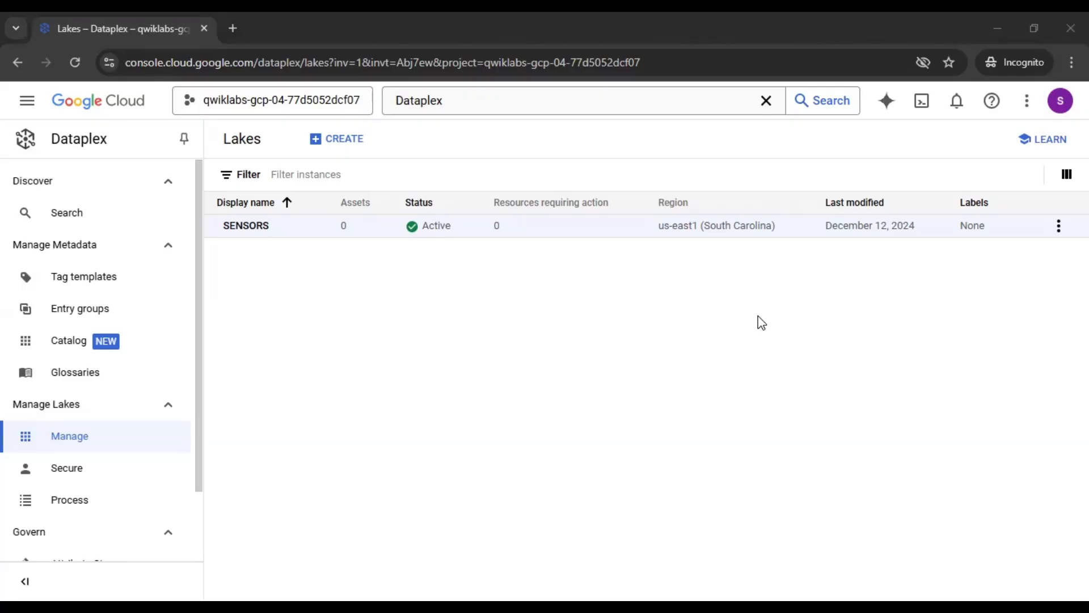
# Open the sensors lake and start a new zone with the display name "temperature raw data"
pyautogui.click(266, 226)
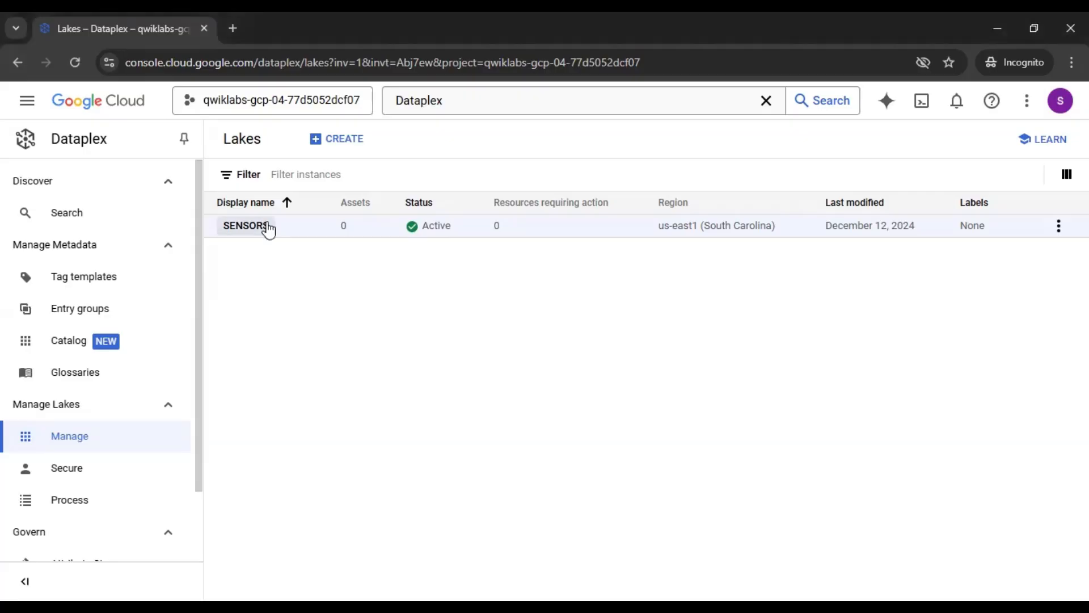
pyautogui.click(277, 235)
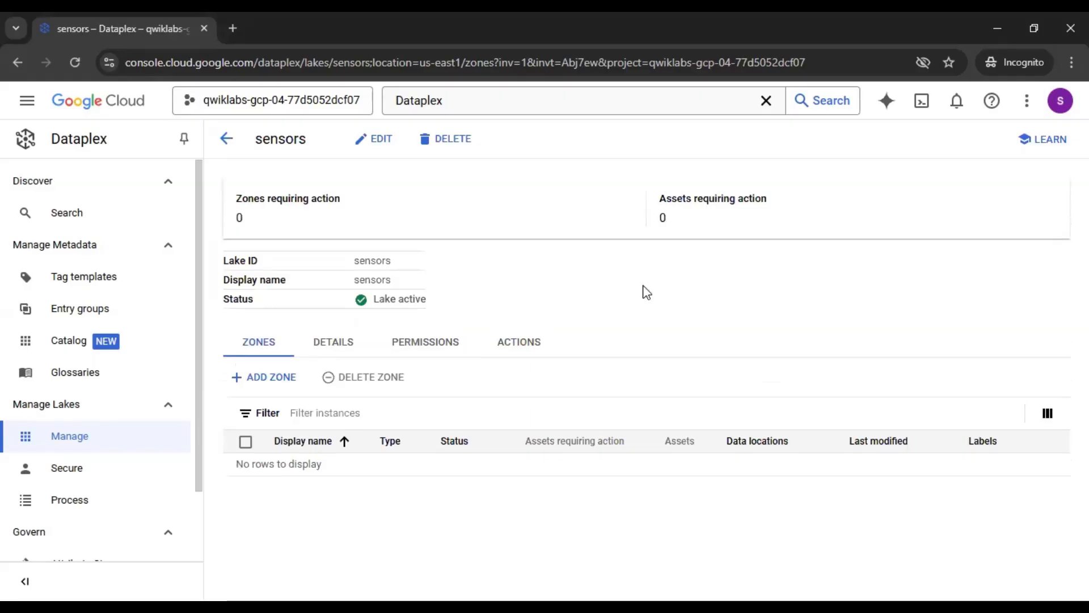
pyautogui.click(267, 387)
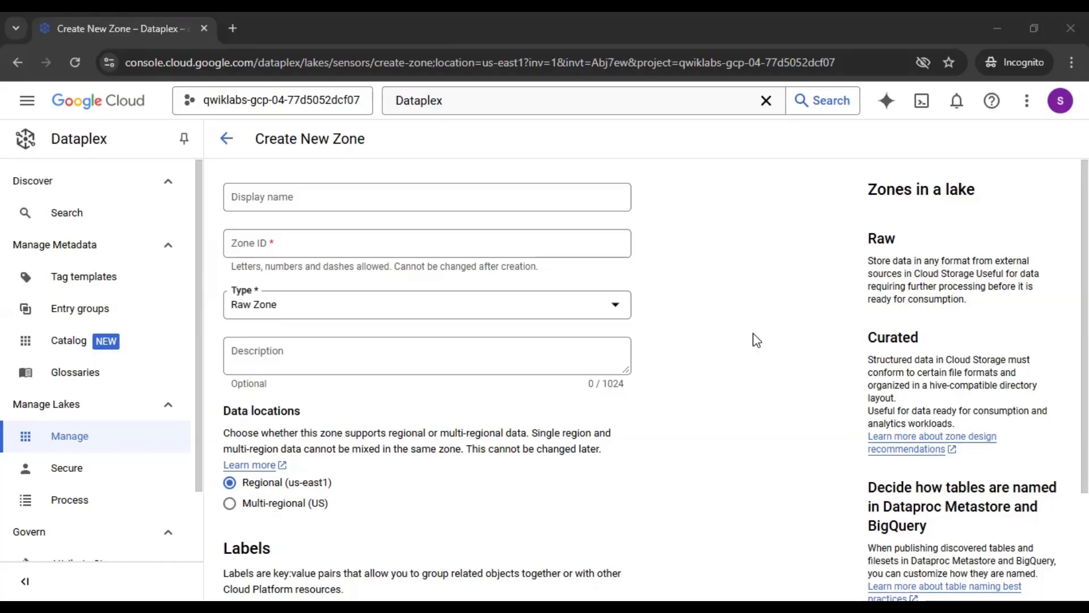
pyautogui.click(391, 200)
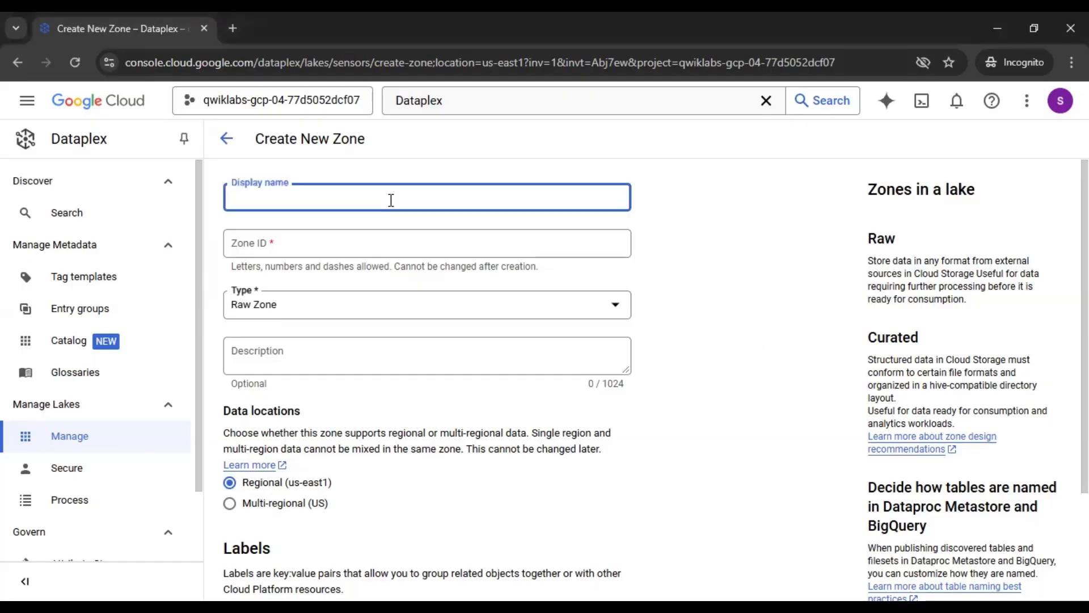
pyautogui.write('temperature raw data')
pyautogui.click(734, 305)
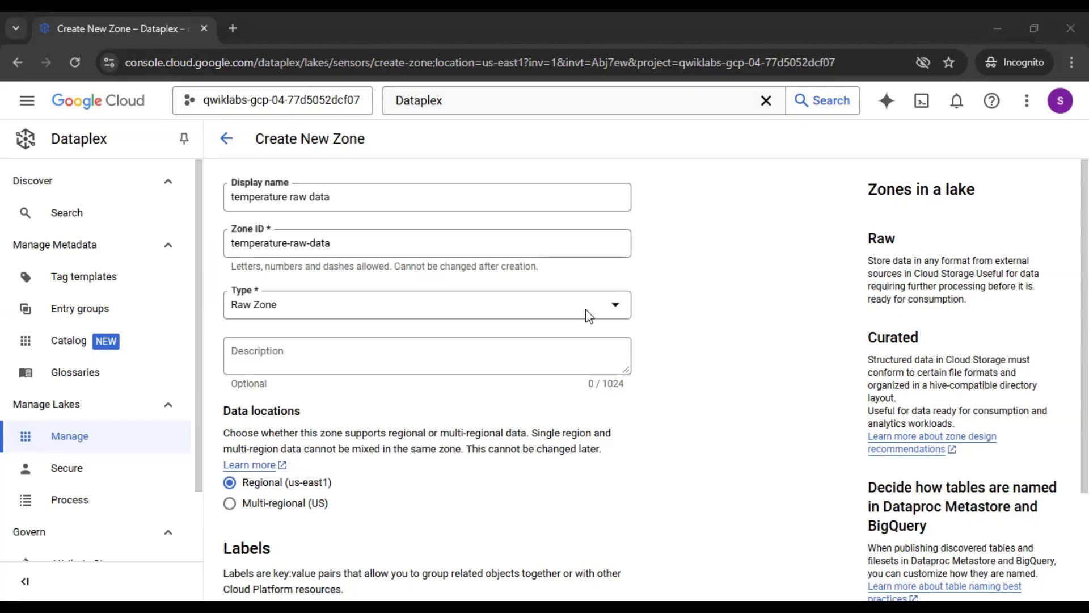
# Keep the zone type as Raw Zone with Regional (us-east1) data locations and create the zone
pyautogui.click(613, 308)
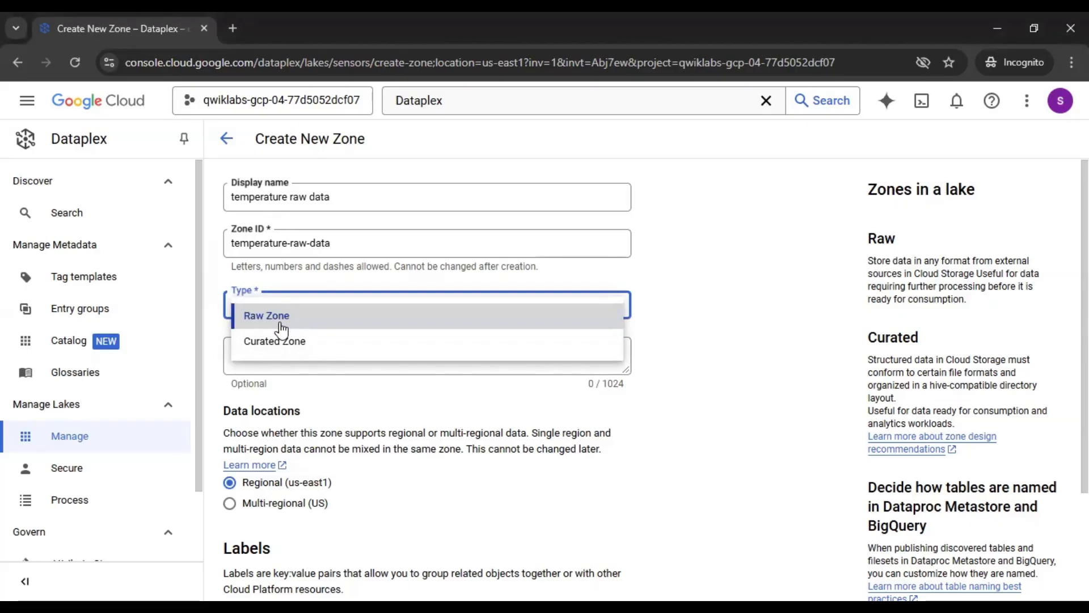
pyautogui.click(725, 329)
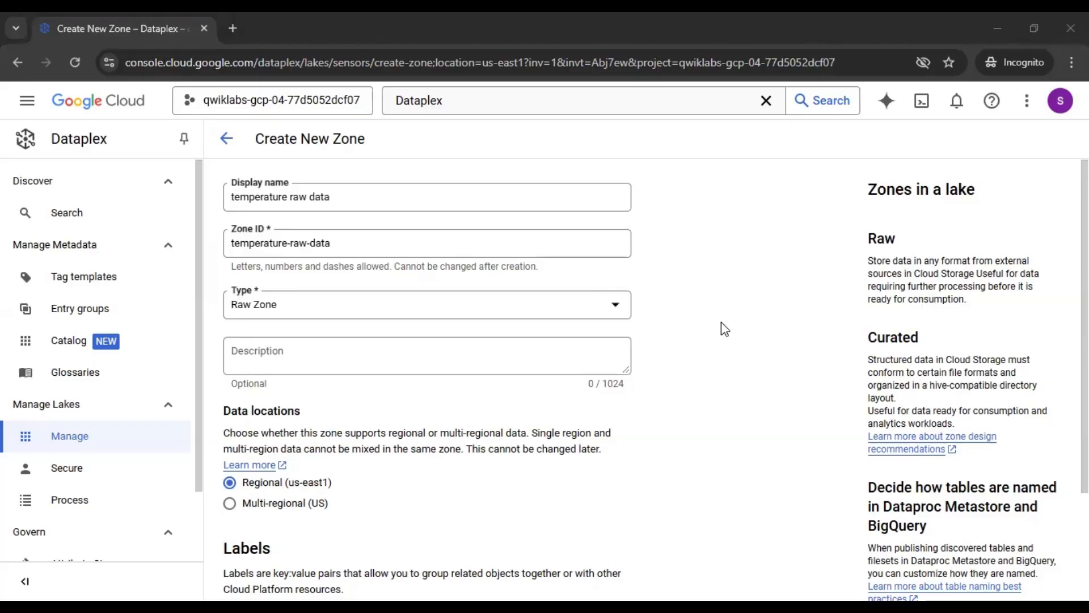
pyautogui.click(725, 329)
pyautogui.scroll(-3, 709, 351)
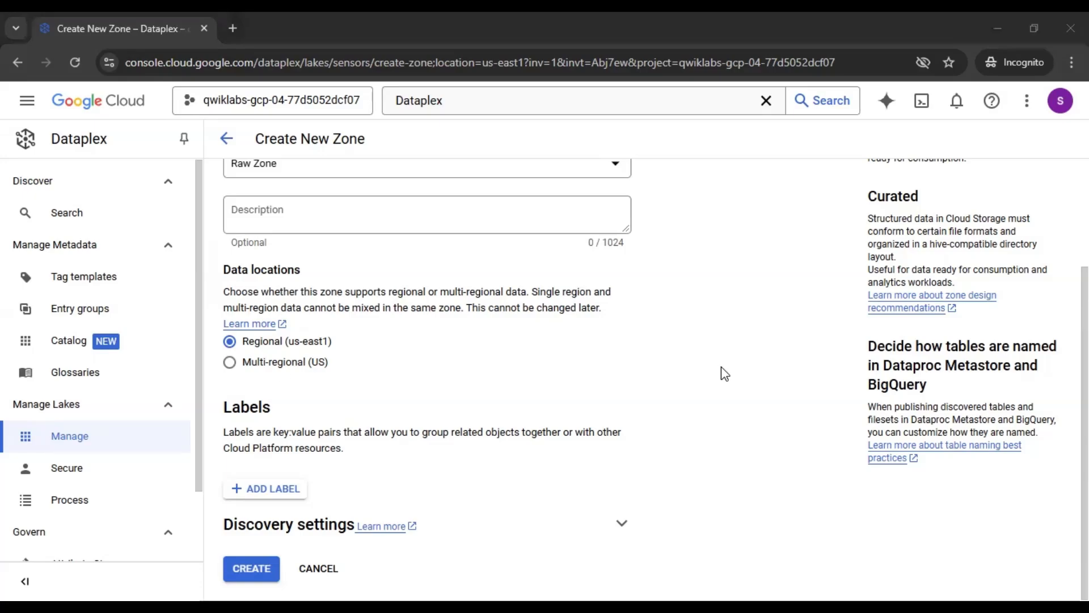
pyautogui.click(392, 347)
pyautogui.click(250, 568)
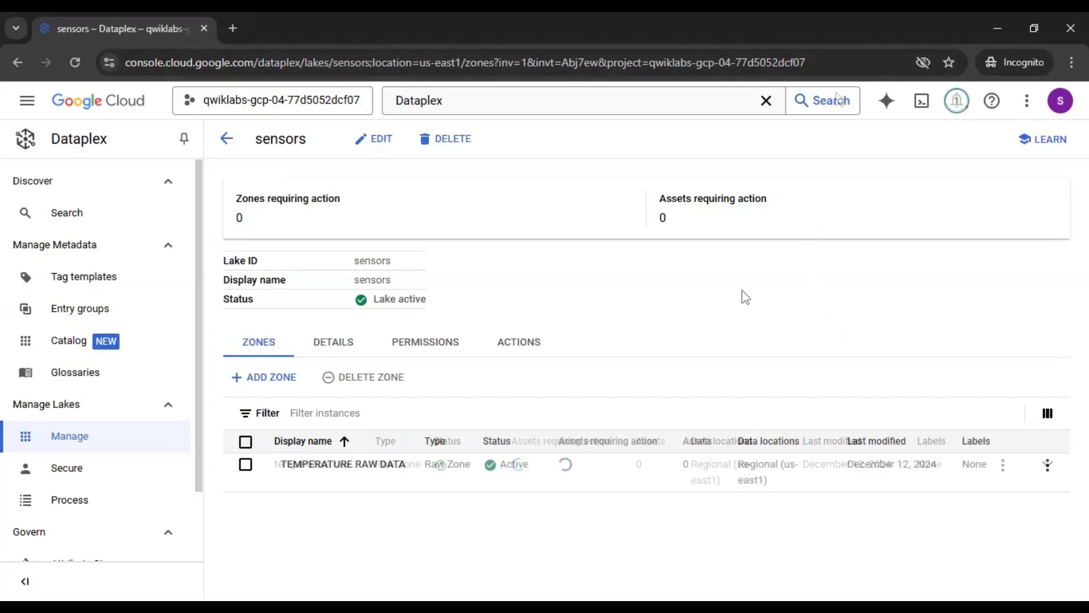
# Open the temperature raw data zone in the sensors lake and start adding assets to it
pyautogui.moveTo(315, 146); pyautogui.dragTo(263, 140)
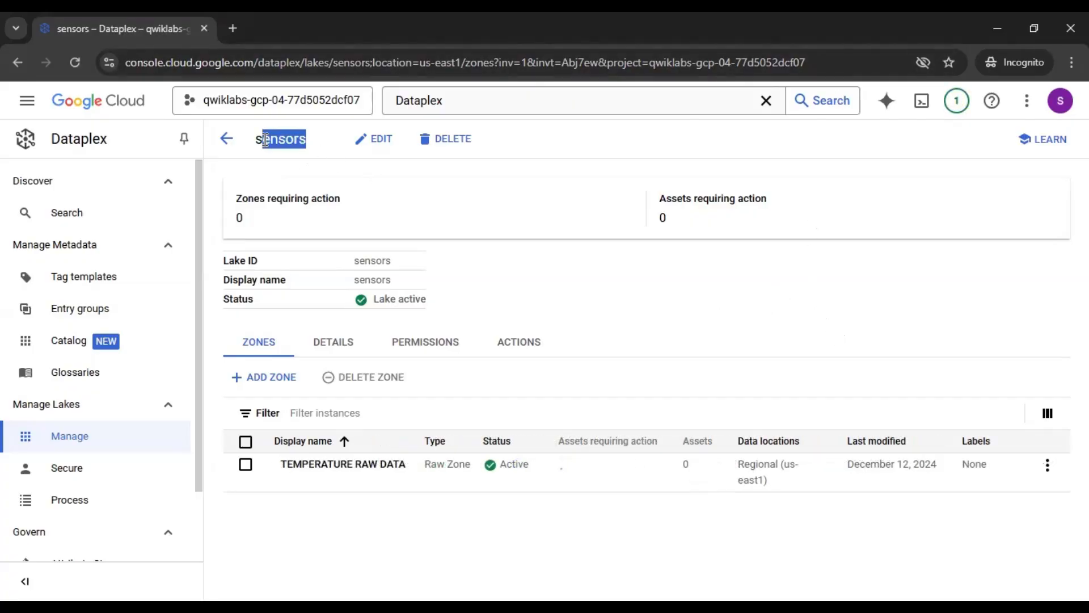
pyautogui.click(298, 536)
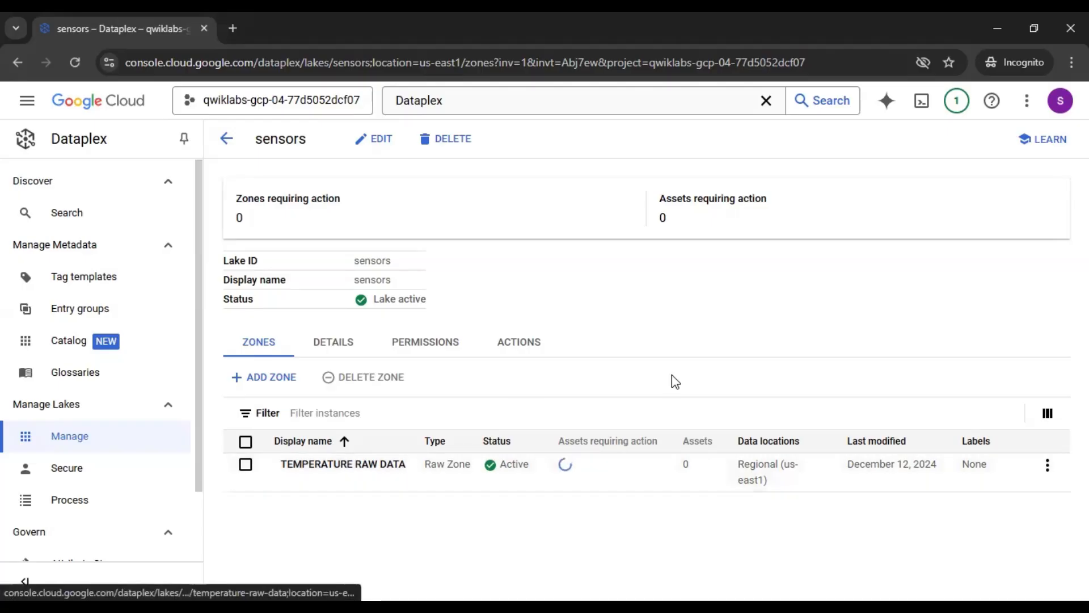
pyautogui.click(358, 466)
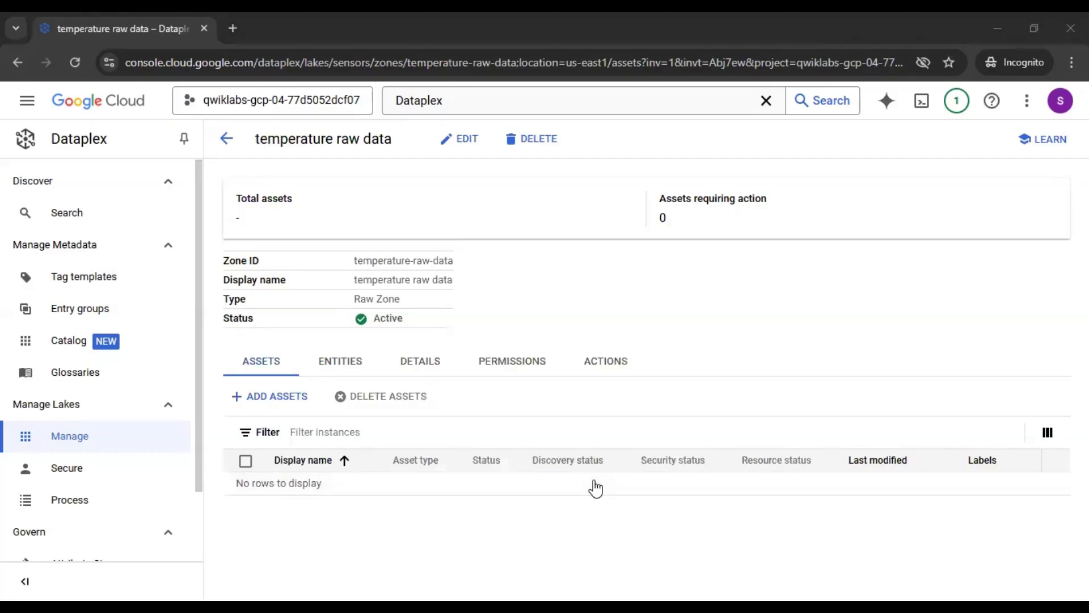
pyautogui.click(274, 400)
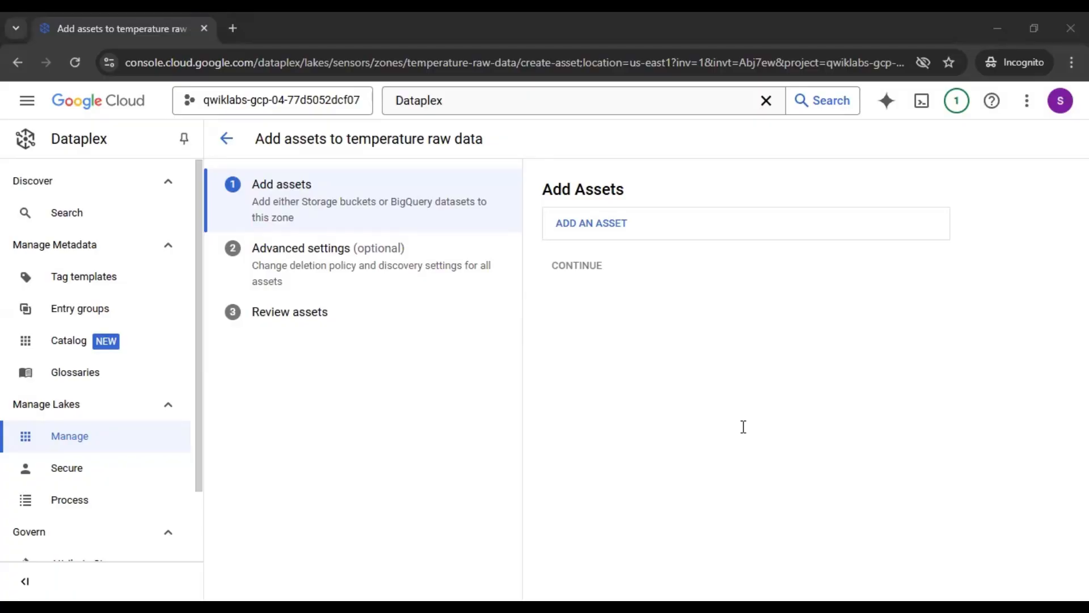
# Add a new asset of type Storage bucket with the display name "measurements"
pyautogui.click(607, 227)
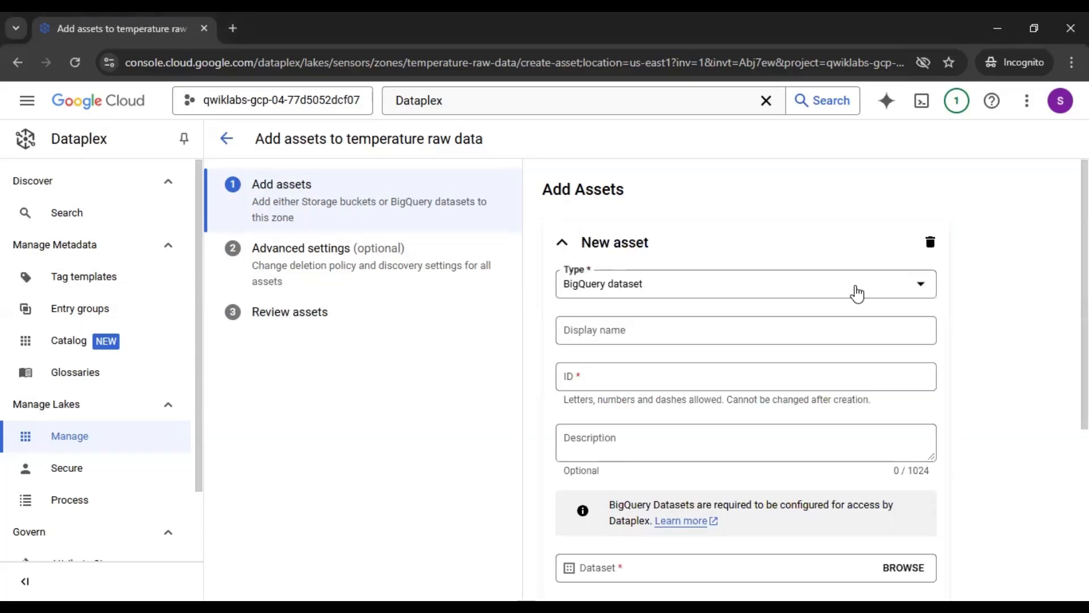
pyautogui.click(857, 292)
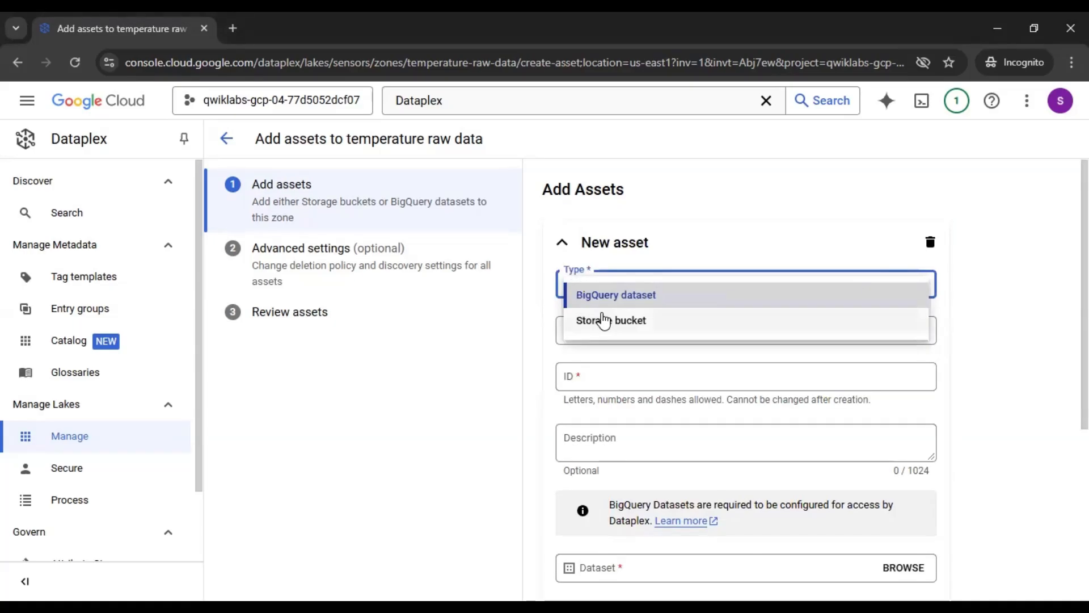
pyautogui.click(996, 321)
pyautogui.click(619, 292)
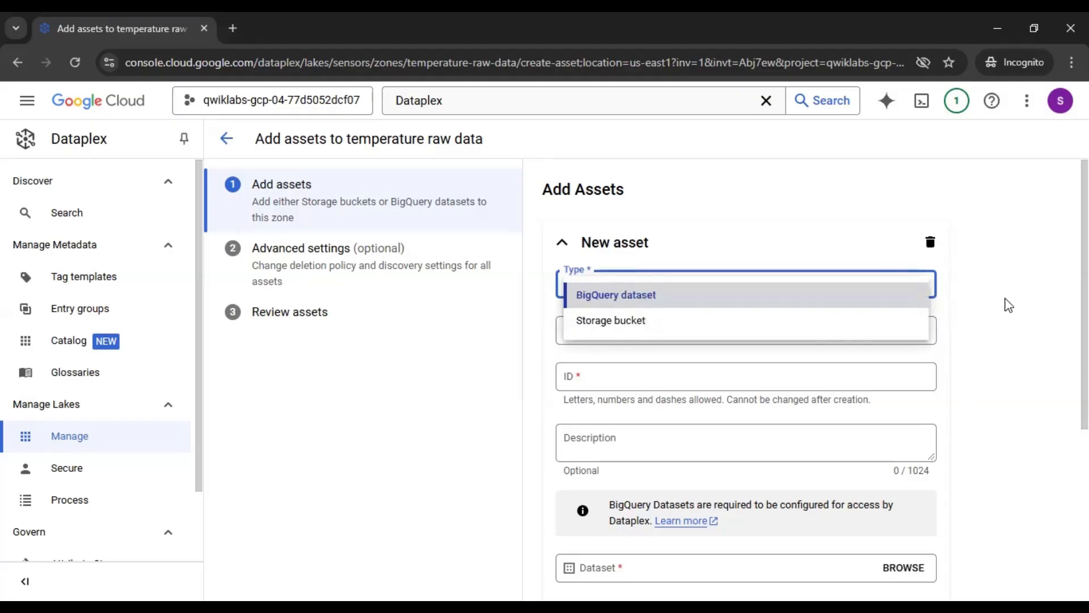
pyautogui.click(689, 327)
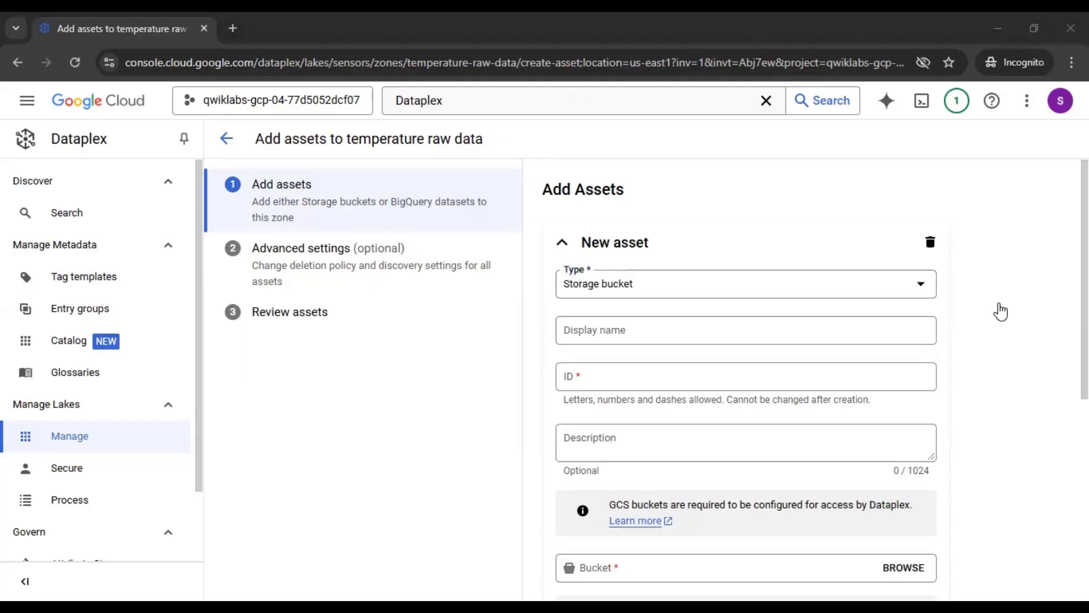
pyautogui.click(683, 335)
pyautogui.write('measurements')
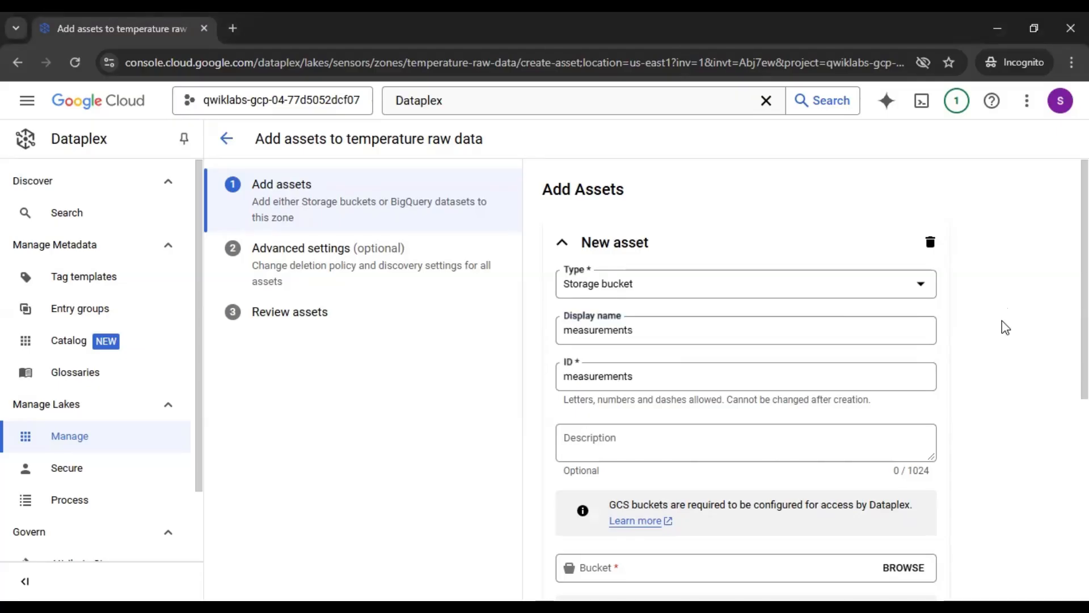
# Browse for the asset's bucket and start creating a new bucket named qwiklabs-gcp-04-77d5052dcf07
pyautogui.scroll(-2, 1005, 328)
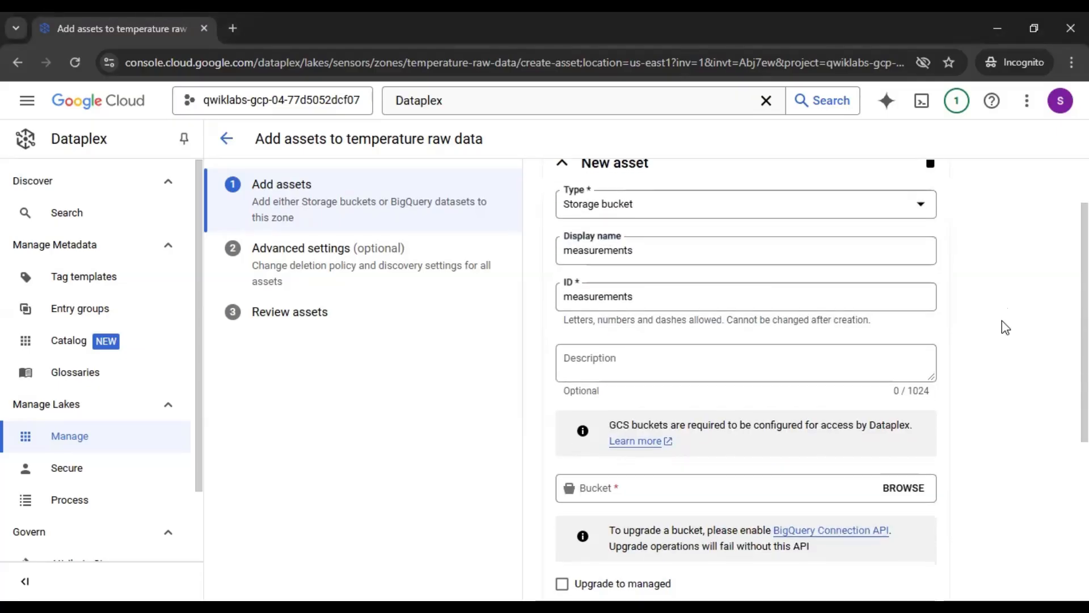
pyautogui.scroll(-1, 1004, 327)
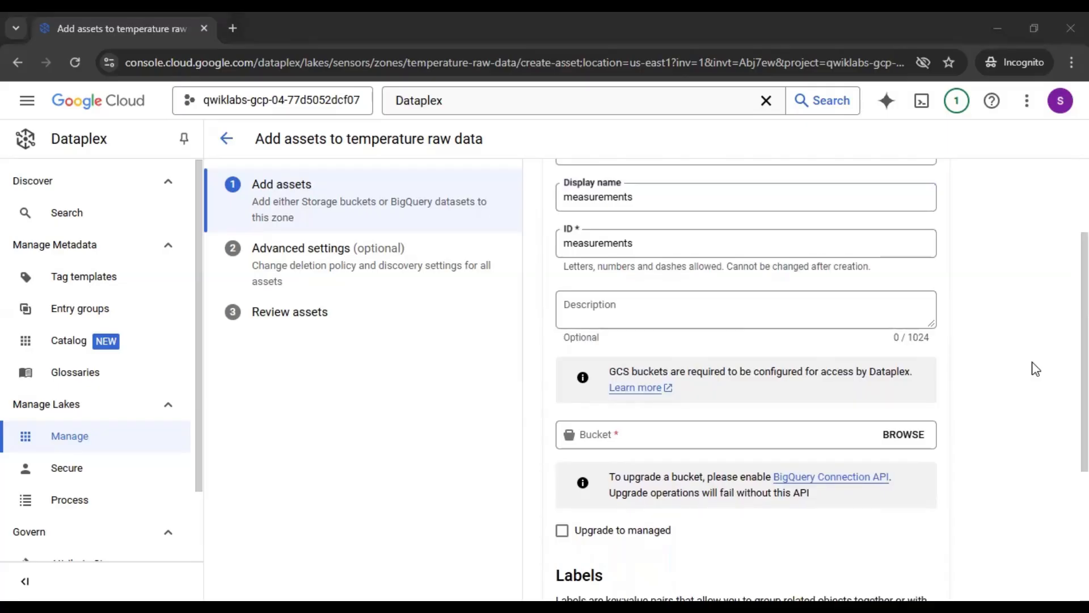
pyautogui.scroll(-1, 919, 363)
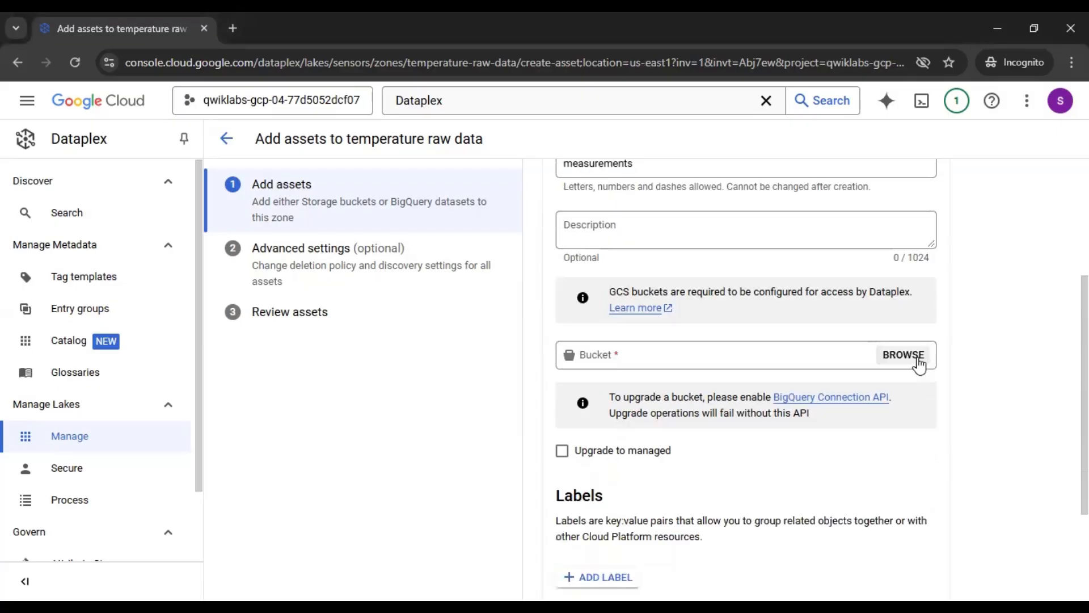
pyautogui.click(919, 363)
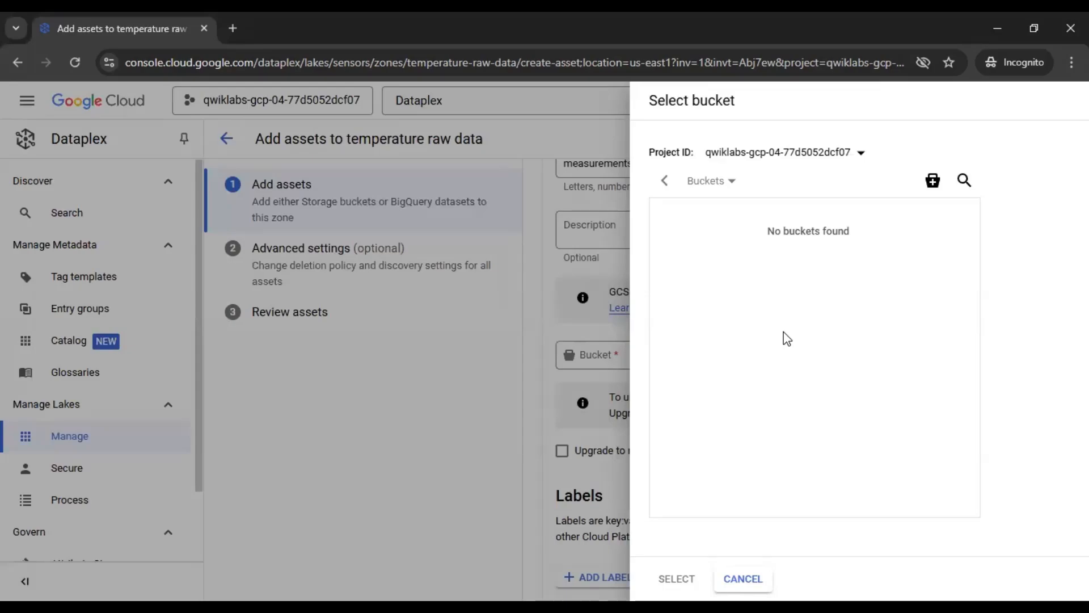
pyautogui.click(933, 180)
pyautogui.click(818, 219)
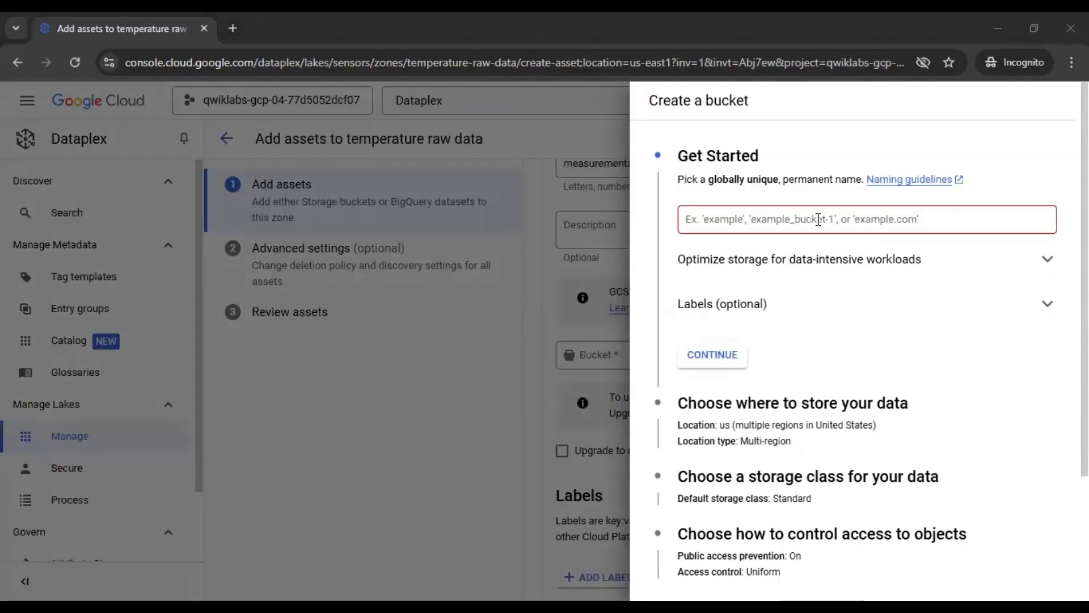
pyautogui.click(856, 216)
pyautogui.write('qwiklabs-gcp-04-77d5052dcf07')
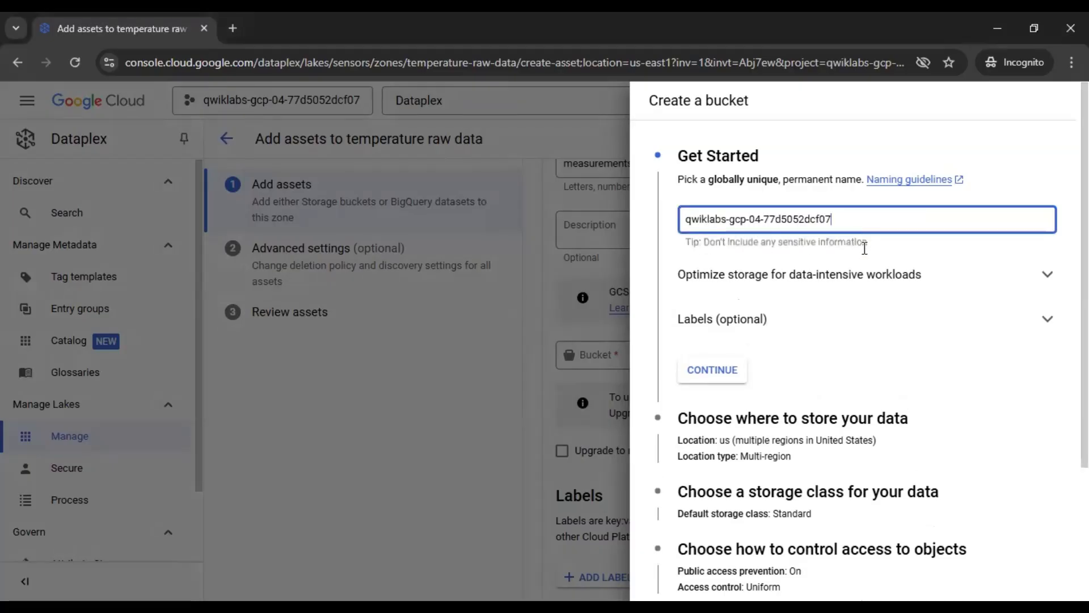
pyautogui.click(1011, 202)
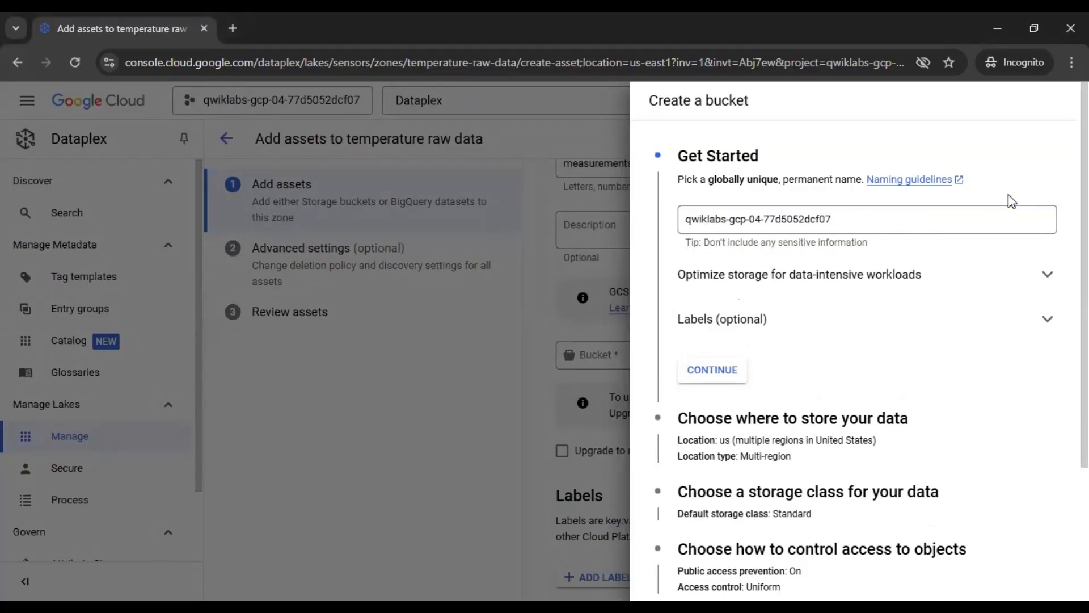
pyautogui.click(711, 371)
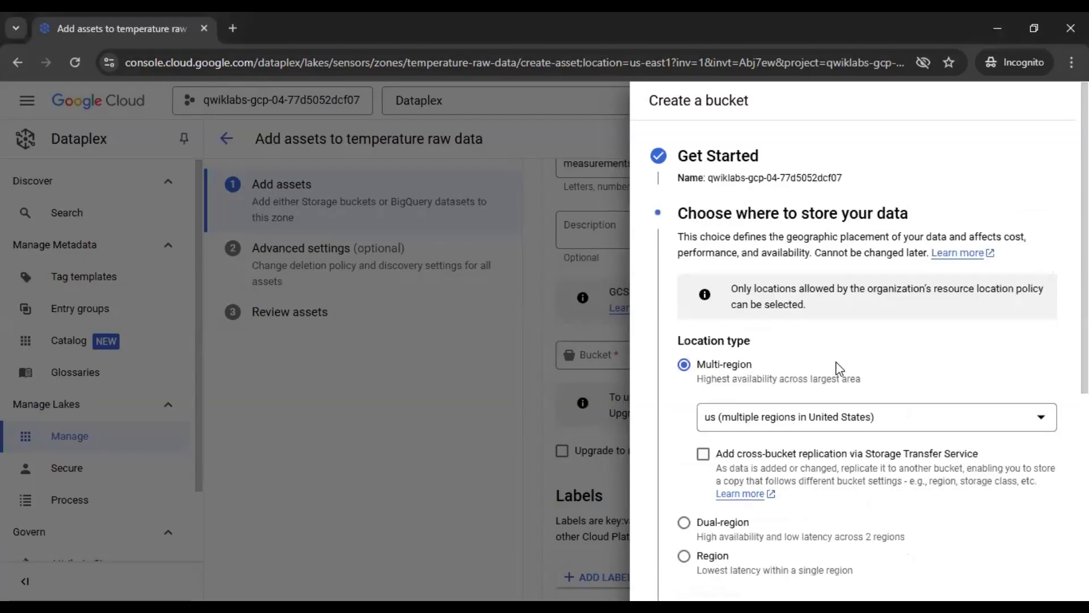
# Set the bucket's location type to Region in us-east1 (South Carolina) and create it with public access prevention enforced
pyautogui.click(683, 556)
pyautogui.scroll(-1, 839, 443)
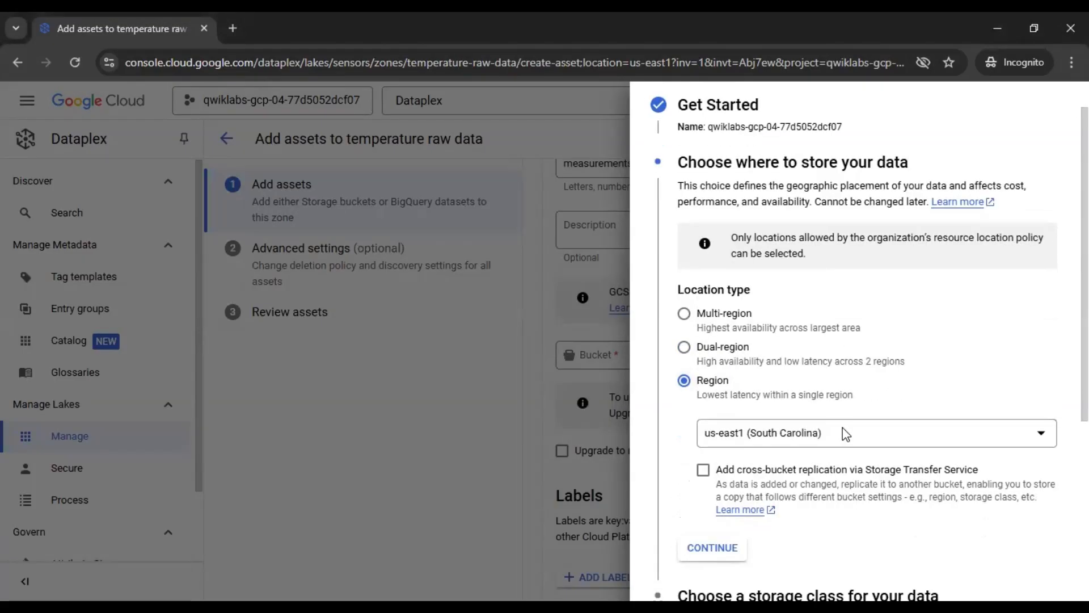
pyautogui.scroll(-1, 848, 426)
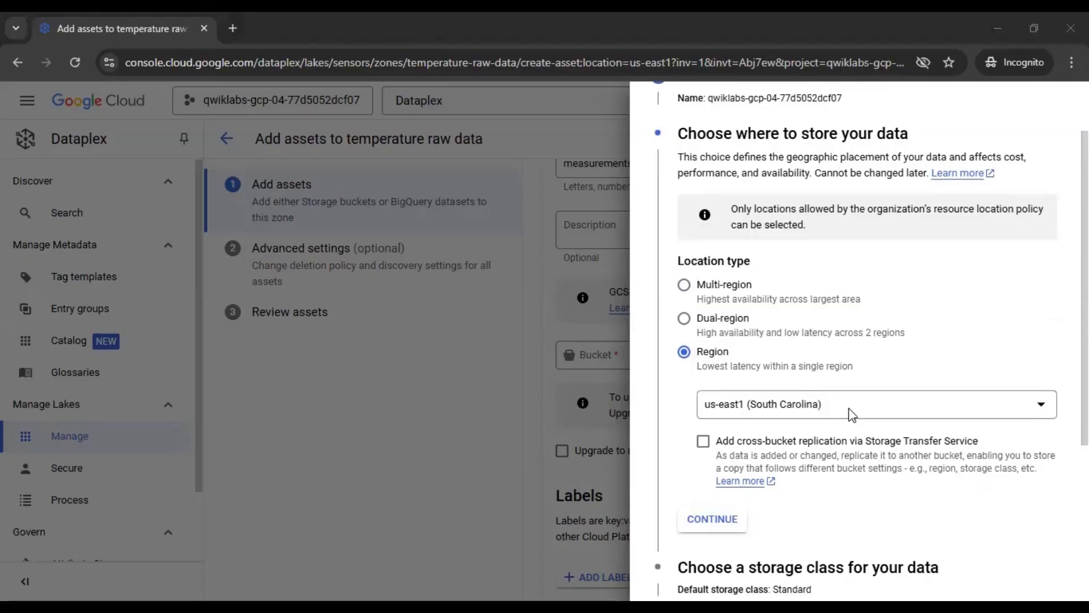
pyautogui.scroll(-3, 849, 407)
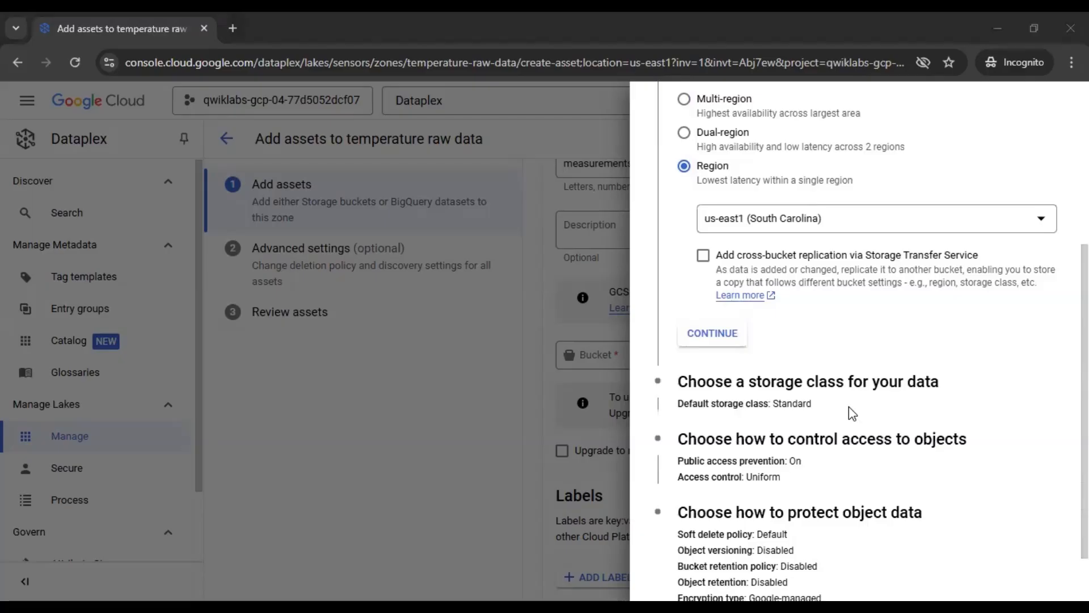
pyautogui.scroll(-2, 801, 406)
pyautogui.click(686, 570)
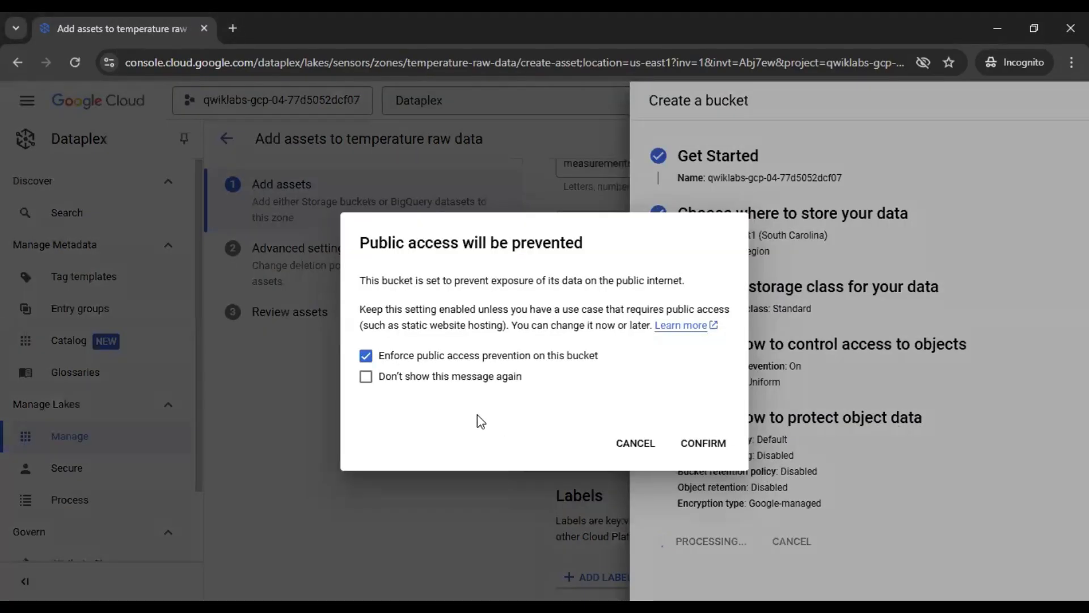
pyautogui.click(726, 445)
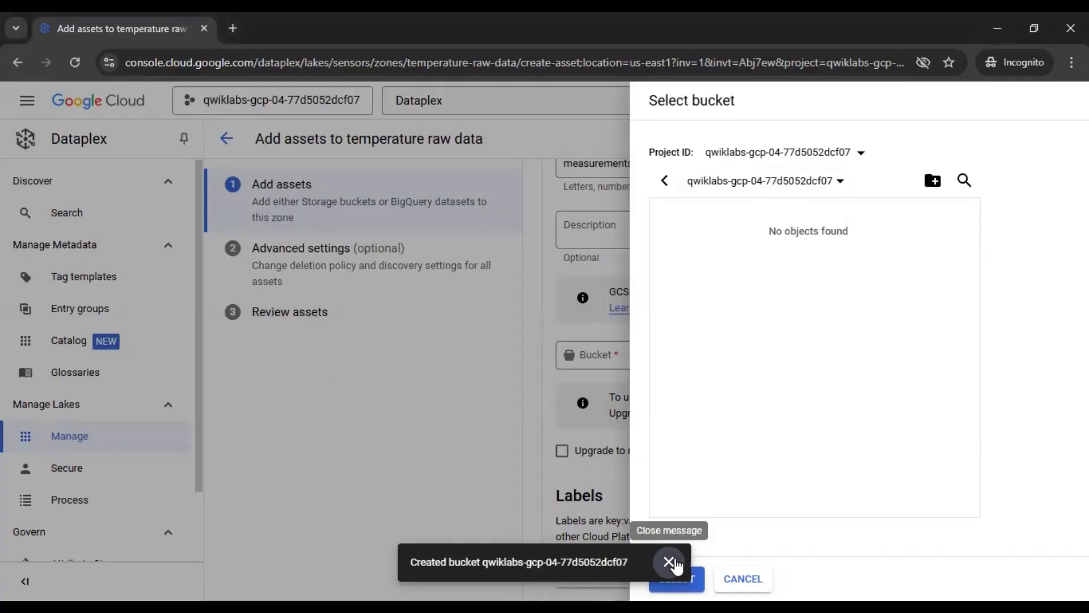
# Select the new qwiklabs-gcp-04-77d5052dcf07 bucket for the measurements asset and proceed to the advanced settings
pyautogui.click(669, 562)
pyautogui.click(676, 578)
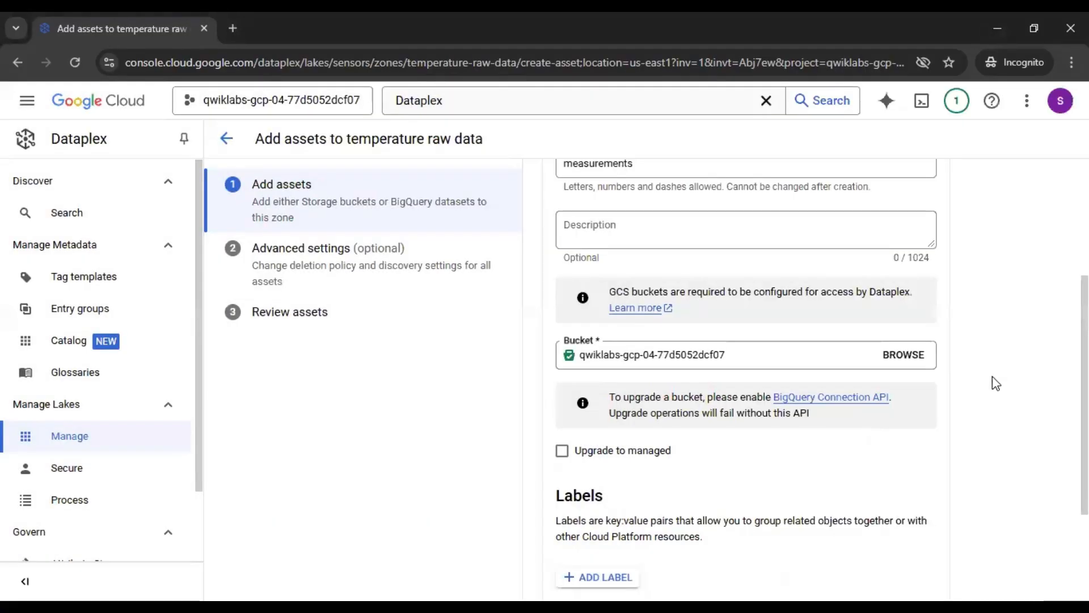
pyautogui.scroll(-3, 962, 380)
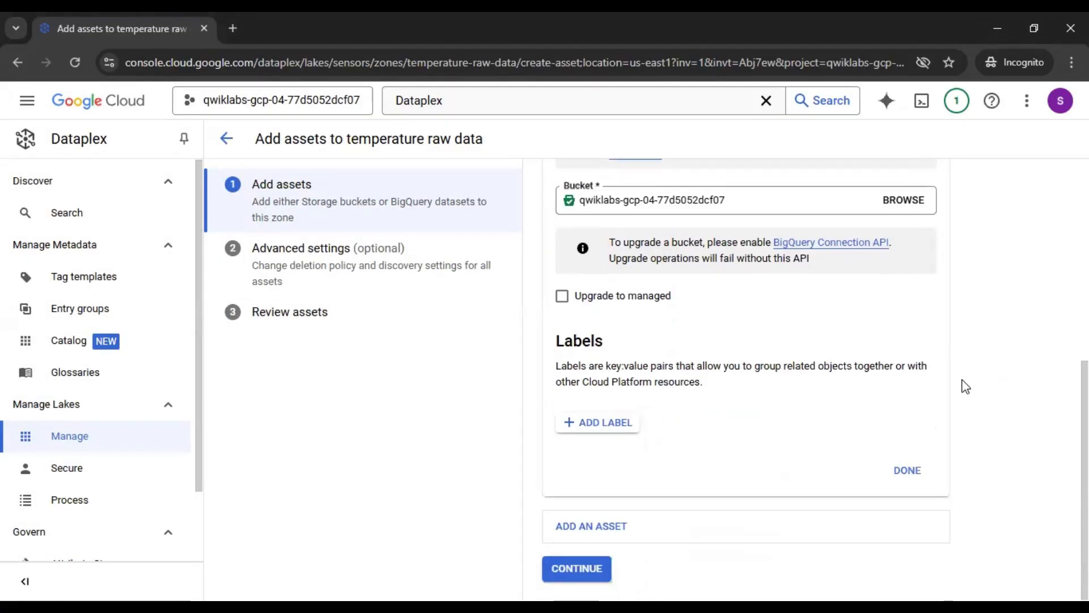
pyautogui.click(908, 470)
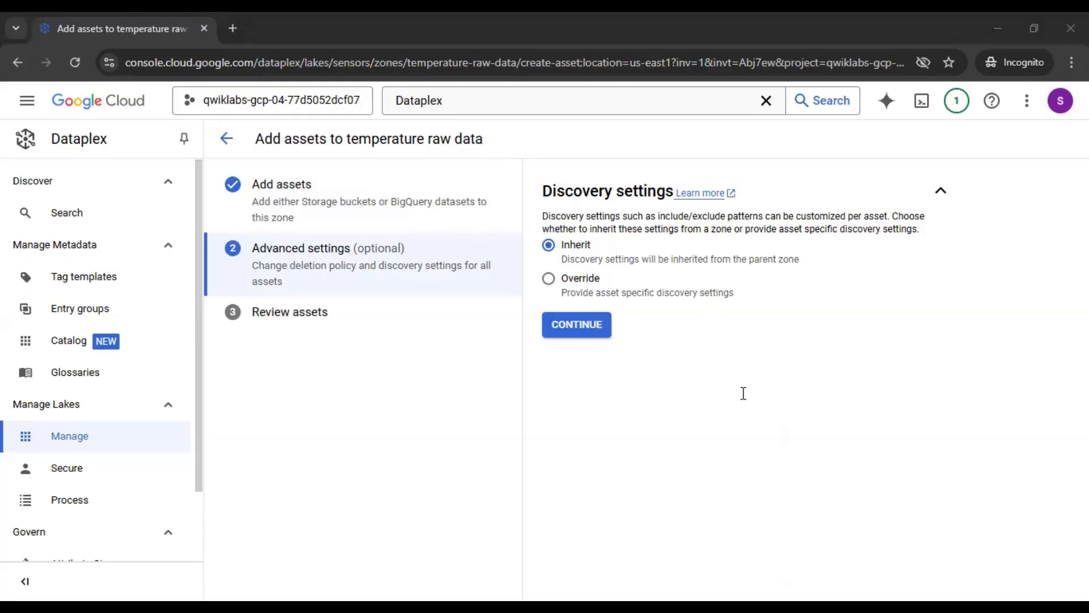
# Keep the discovery settings on Inherit and submit the measurements asset to the zone
pyautogui.click(572, 267)
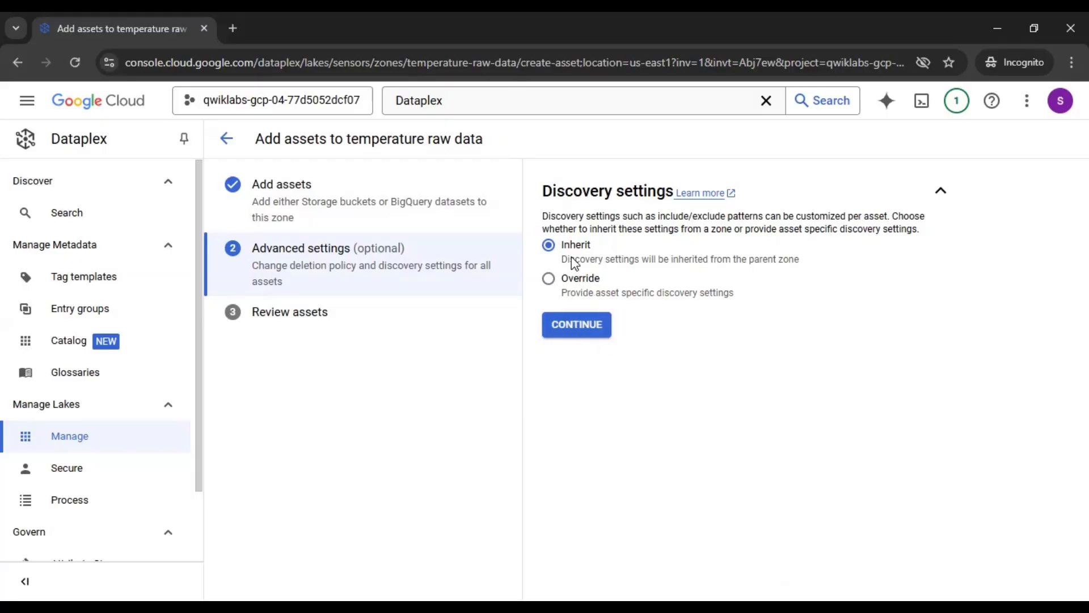
pyautogui.click(570, 333)
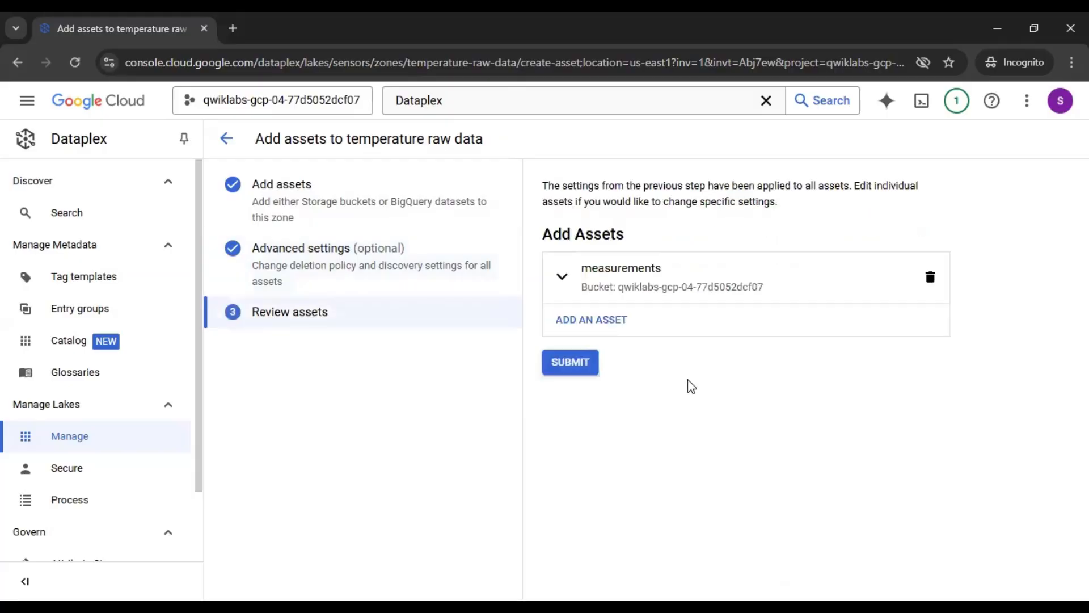
pyautogui.click(570, 363)
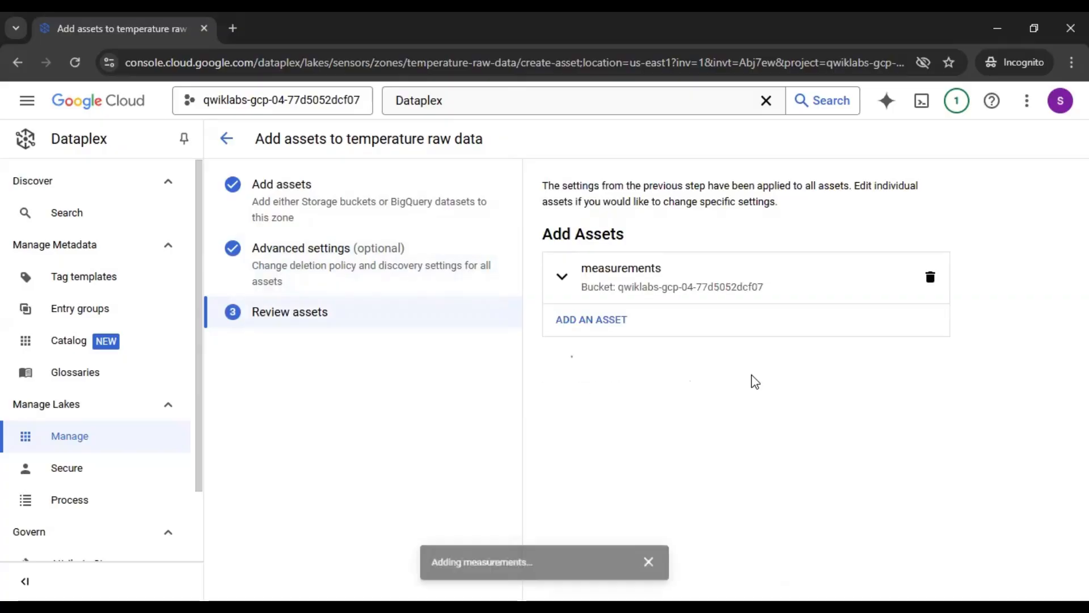
pyautogui.click(659, 562)
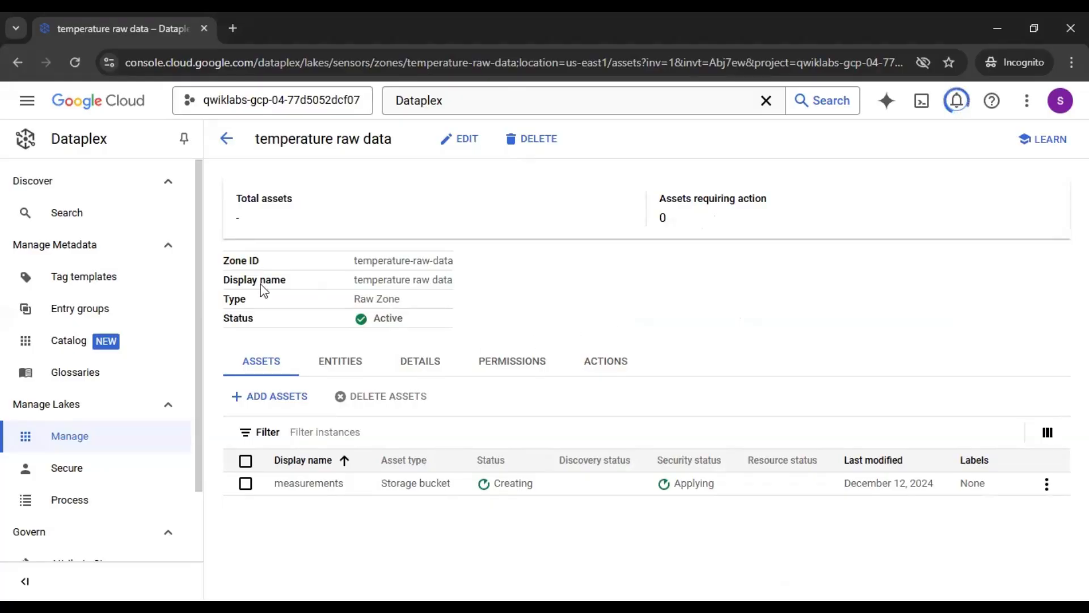
# Open the lakes list in a new browser tab and check the measurements asset's status in the sensors lake's temperature raw data zone
pyautogui.rightClick(83, 447)
pyautogui.click(178, 276)
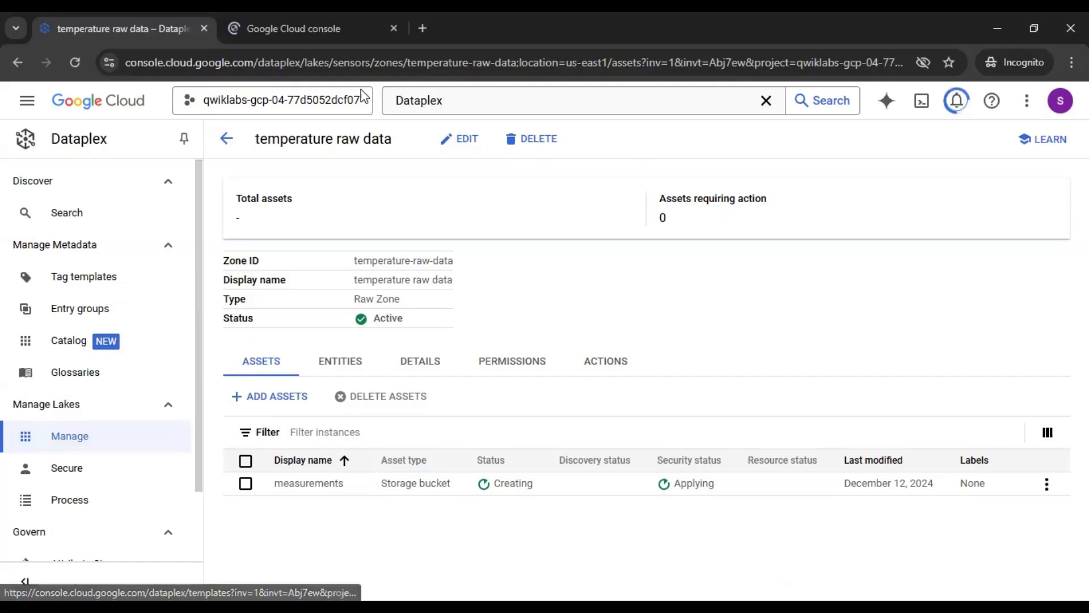
pyautogui.click(302, 25)
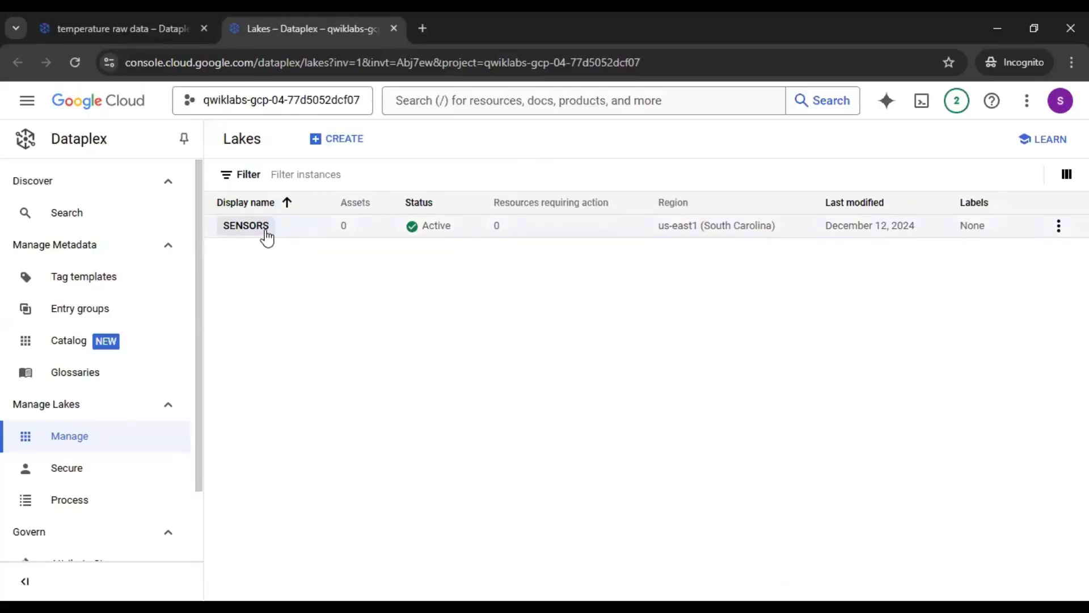
pyautogui.click(265, 227)
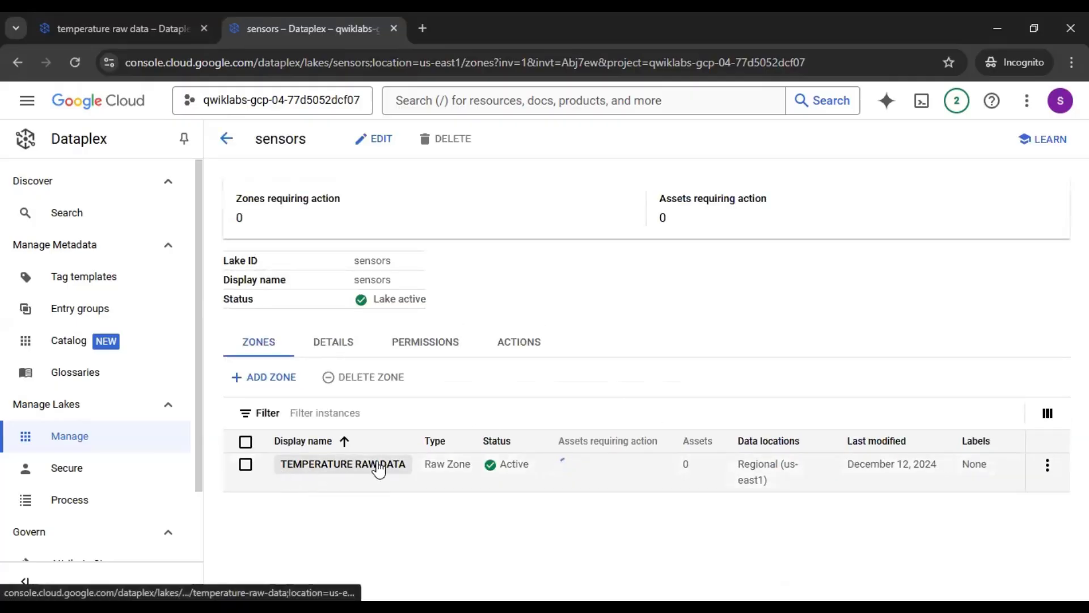
pyautogui.click(336, 474)
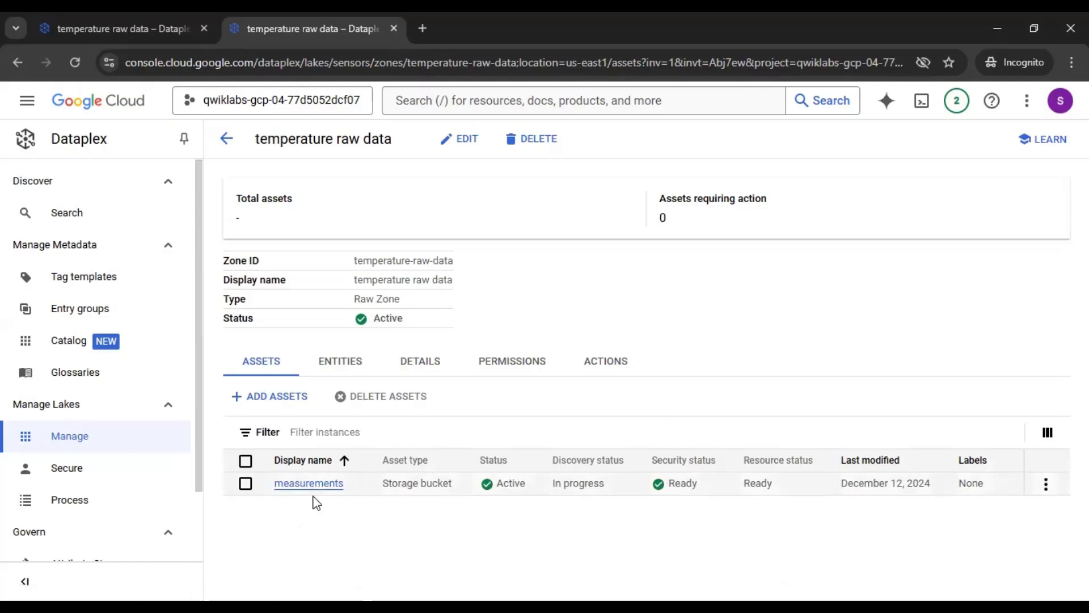
# Search the console for GCS and open Cloud Storage in a new browser tab to view the project's buckets
pyautogui.click(166, 23)
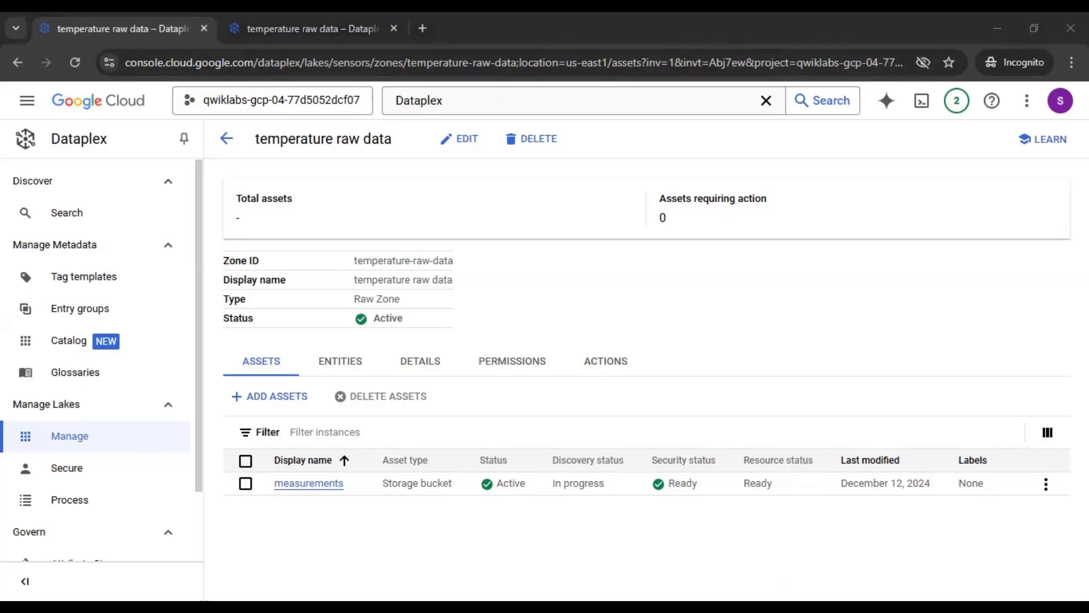
pyautogui.click(819, 320)
pyautogui.click(457, 105)
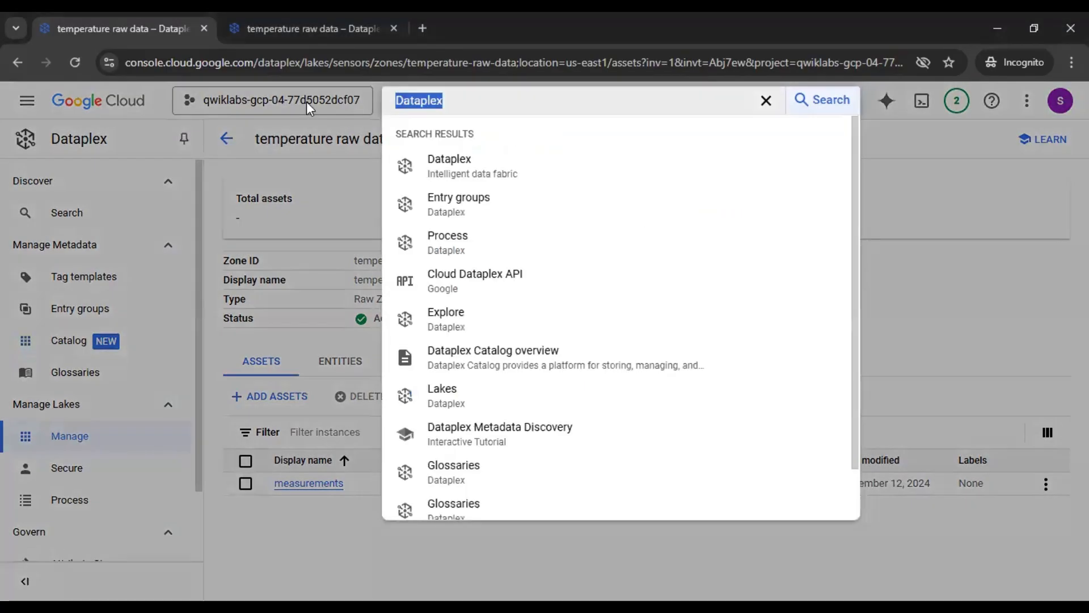
pyautogui.write('GCS')
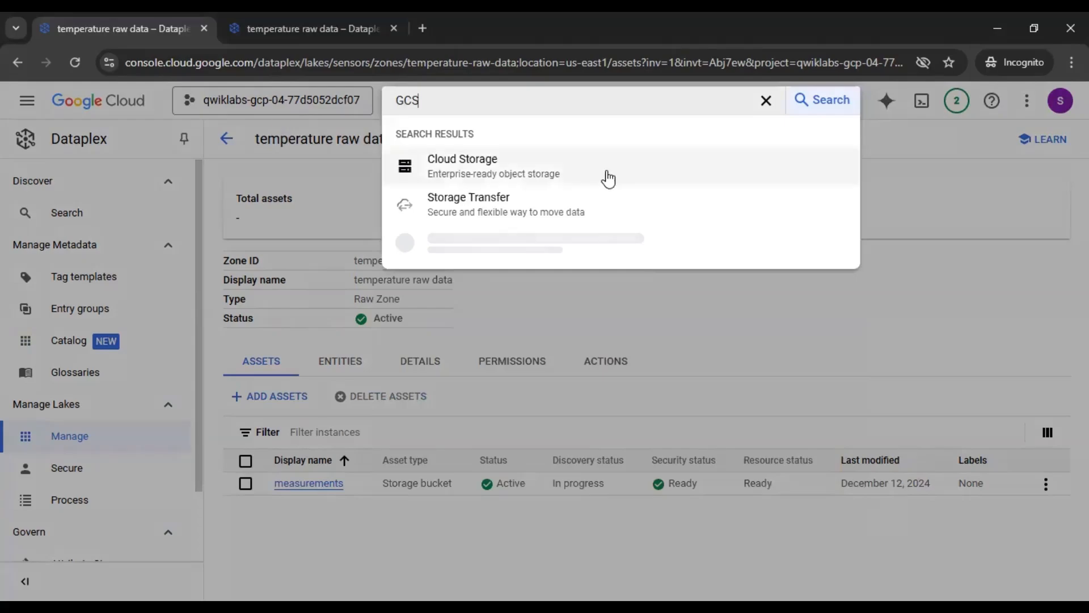
pyautogui.rightClick(524, 175)
pyautogui.click(509, 31)
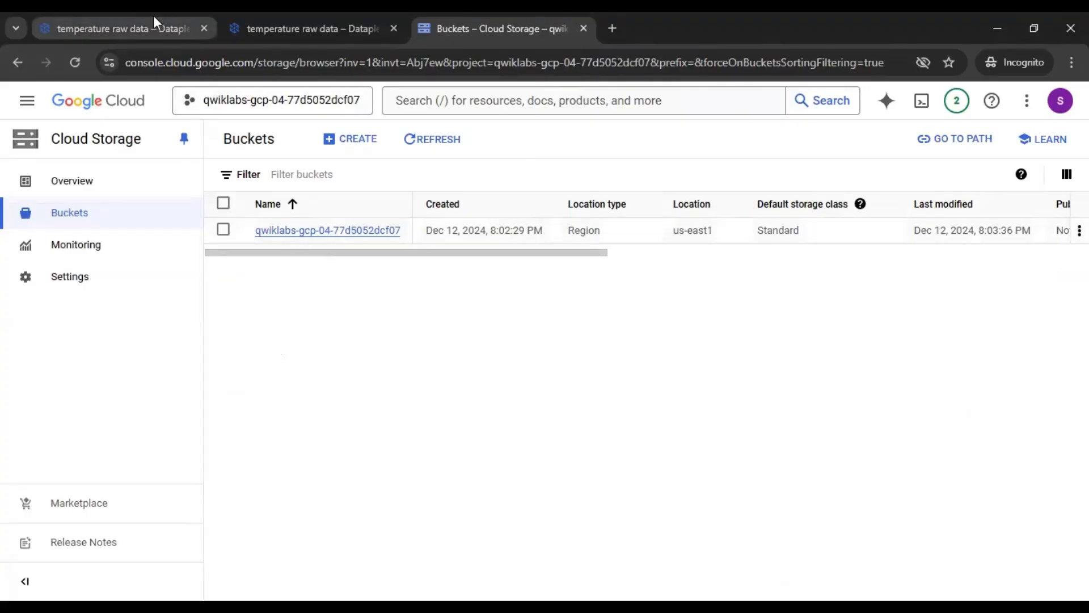
# Close the duplicate temperature raw data browser tab and open the sensors lake in the remaining Dataplex tab
pyautogui.moveTo(144, 17)
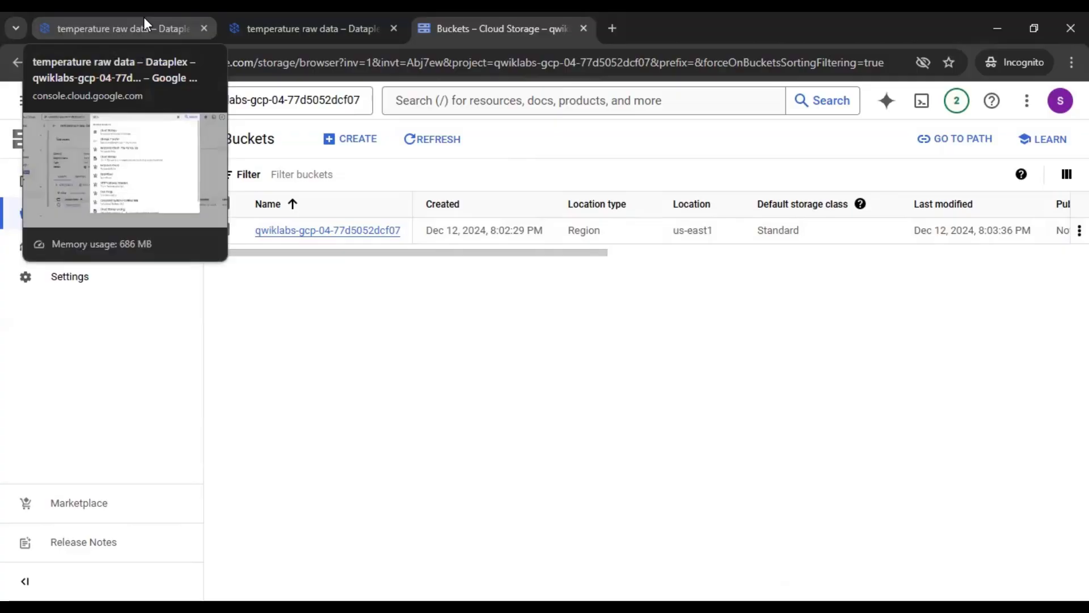
pyautogui.click(144, 17)
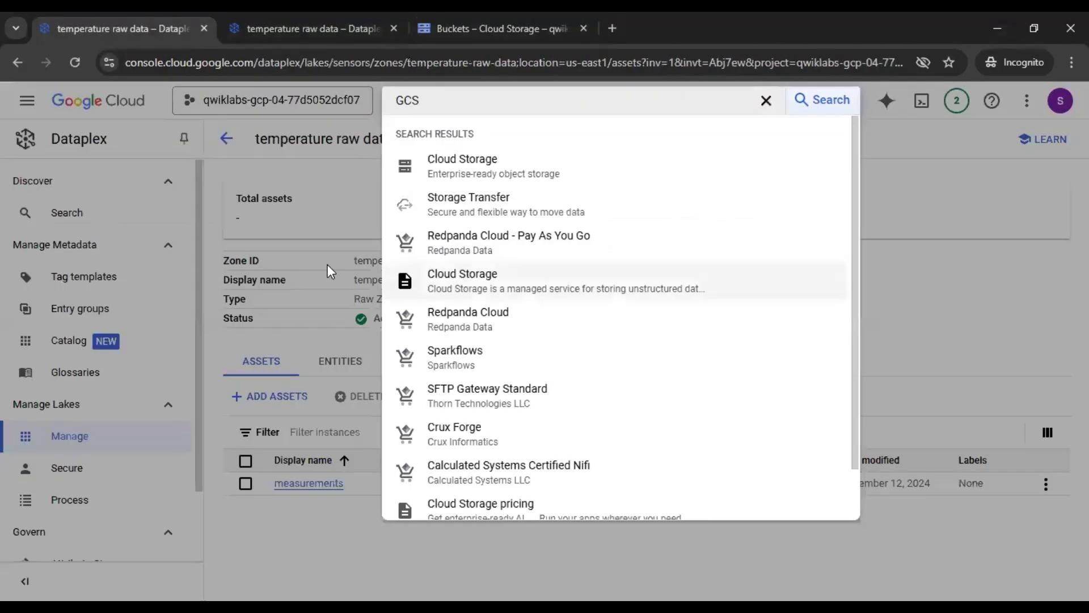
pyautogui.click(299, 289)
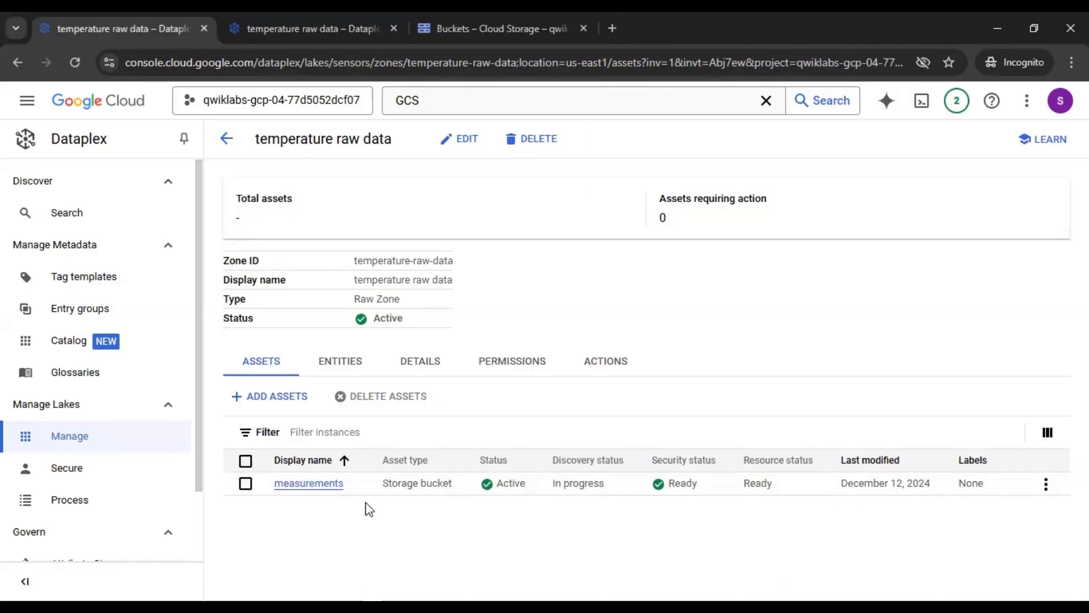
pyautogui.click(350, 19)
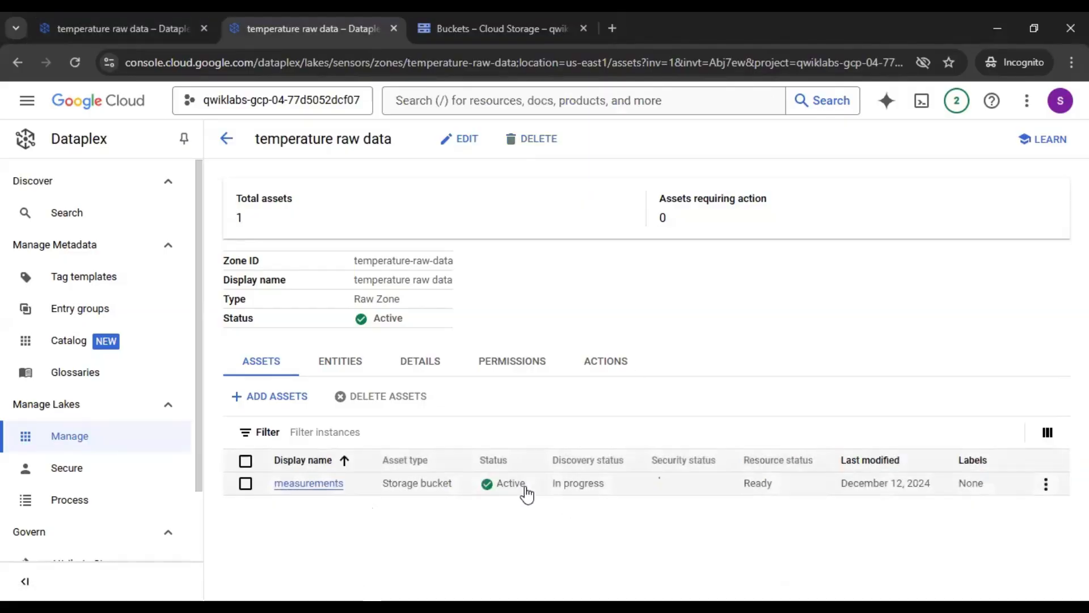
pyautogui.click(393, 28)
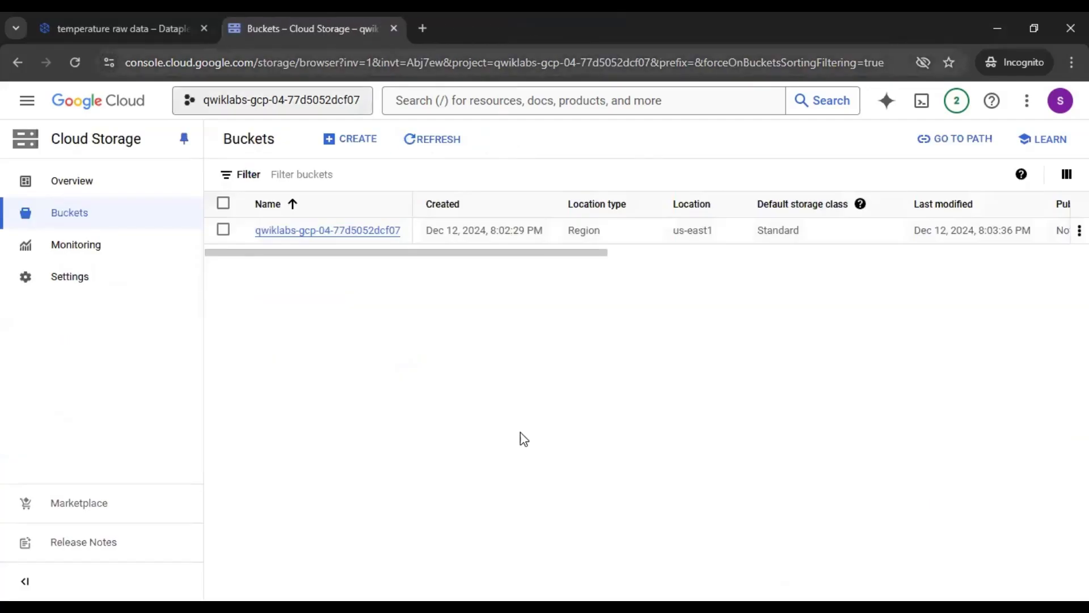
pyautogui.click(153, 26)
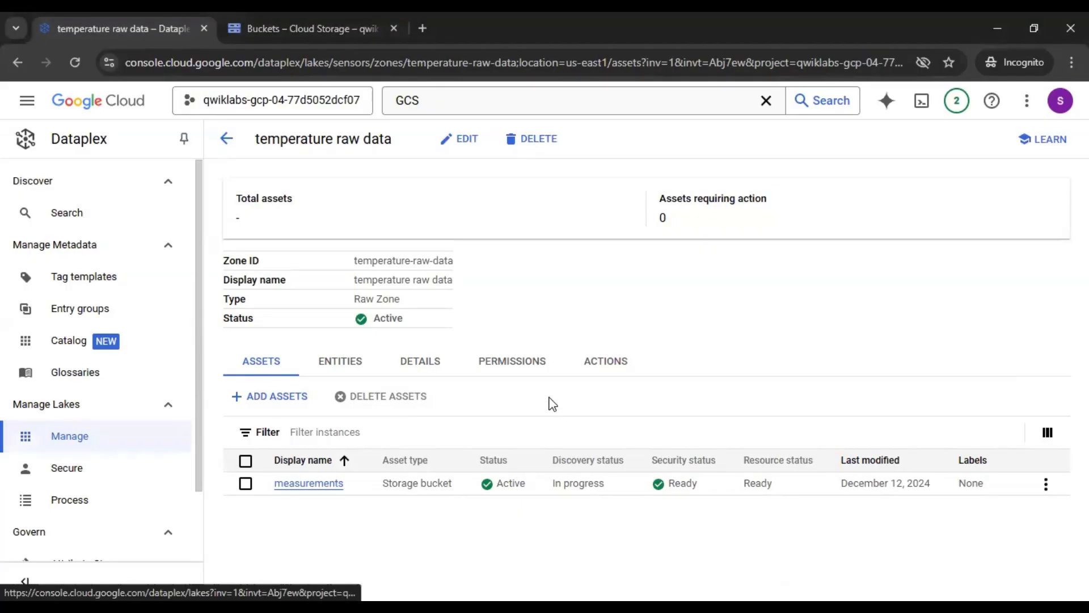
pyautogui.click(100, 439)
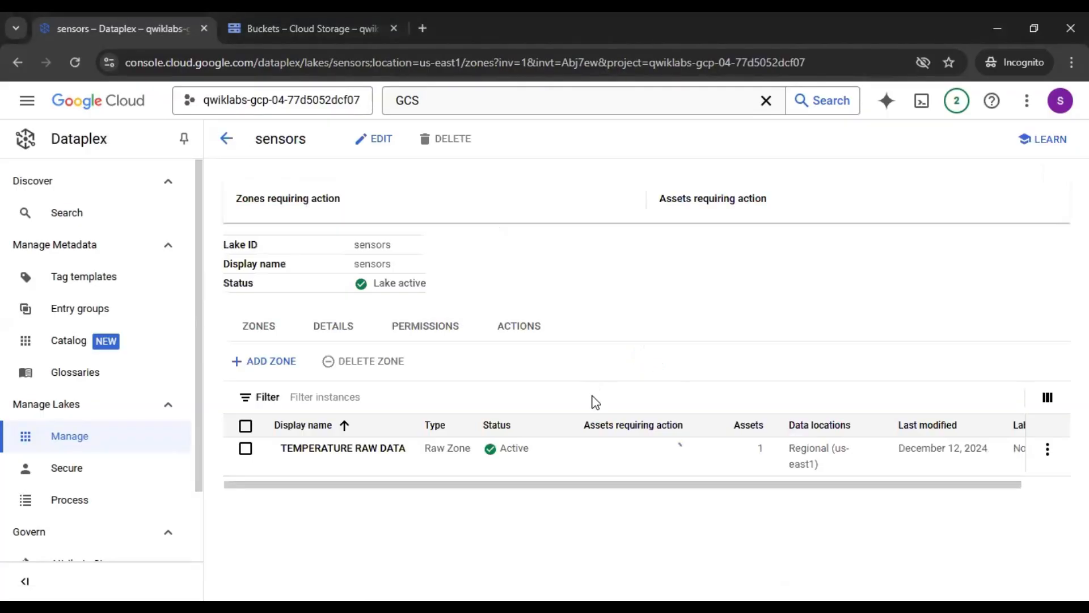
# Open the temperature raw data zone, review the deletion consequences for the measurements asset against its Cloud Storage bucket, and delete the asset
pyautogui.click(347, 462)
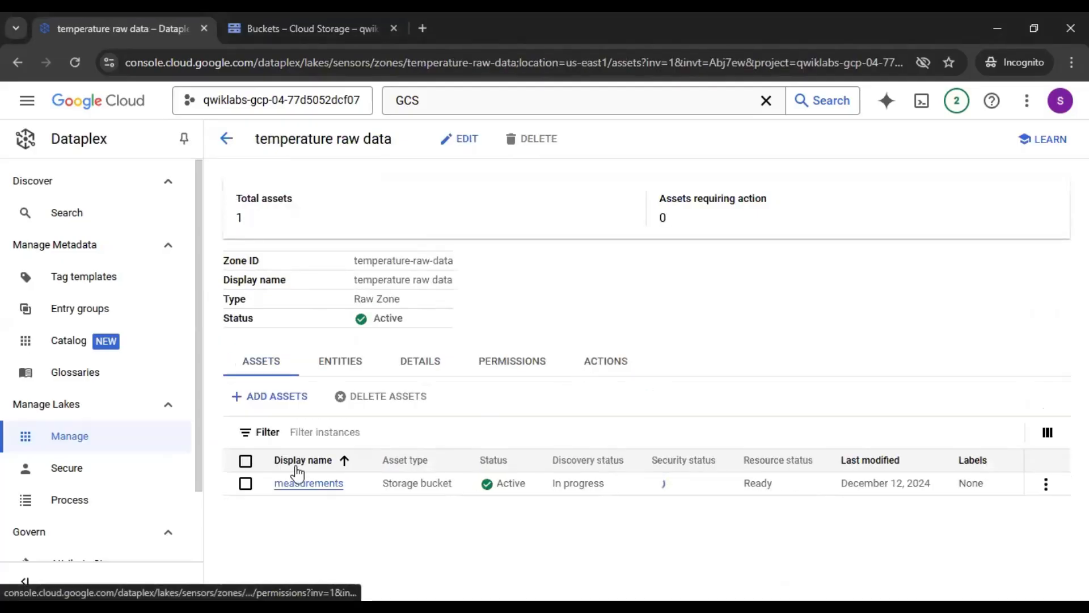
pyautogui.click(245, 484)
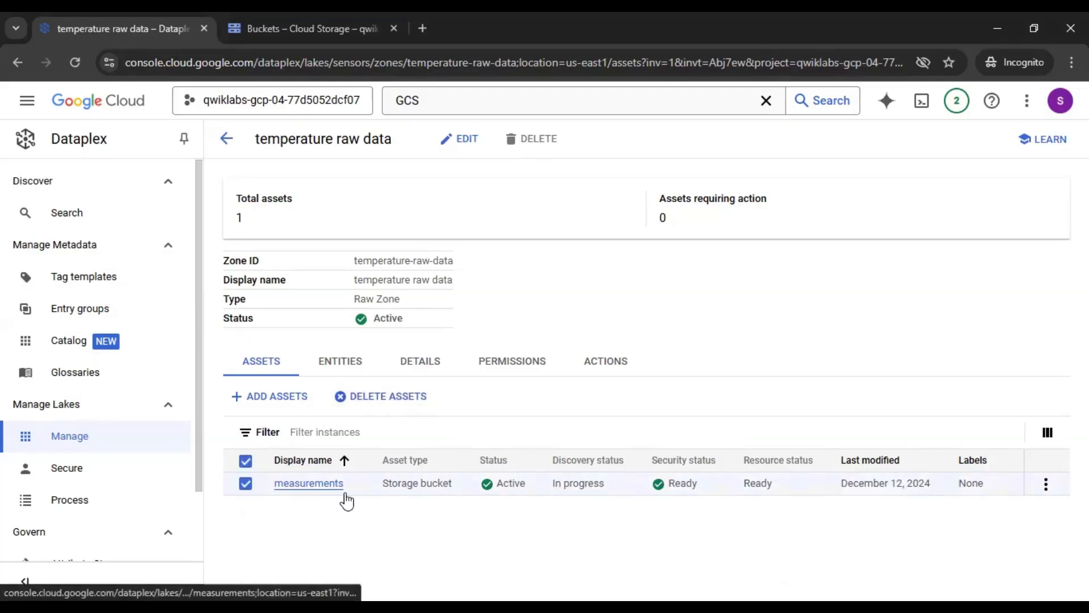
pyautogui.moveTo(384, 484); pyautogui.dragTo(446, 491)
pyautogui.click(323, 22)
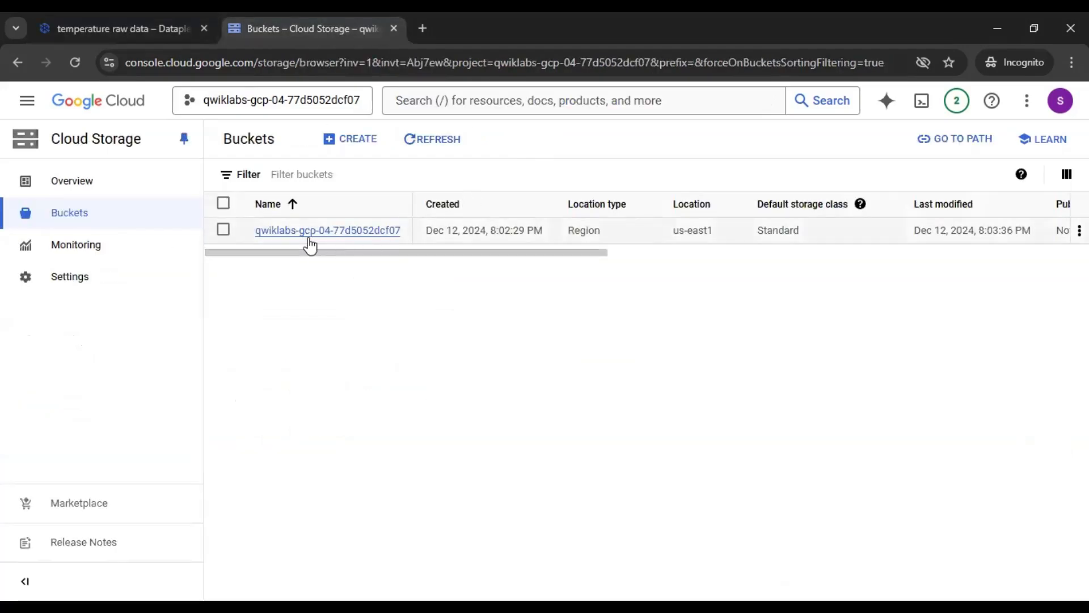
pyautogui.click(146, 27)
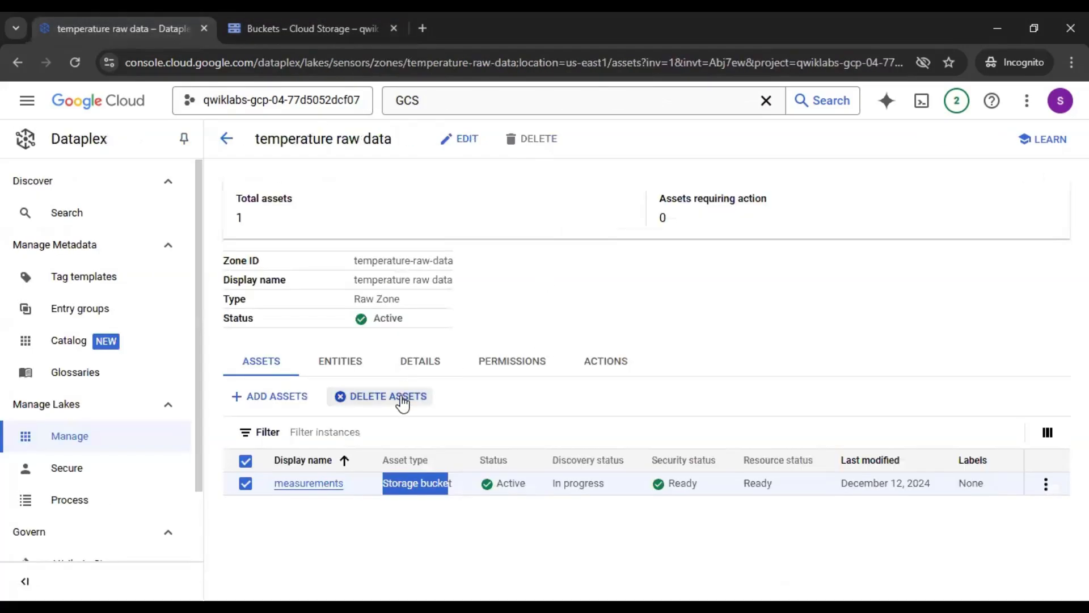
pyautogui.click(348, 395)
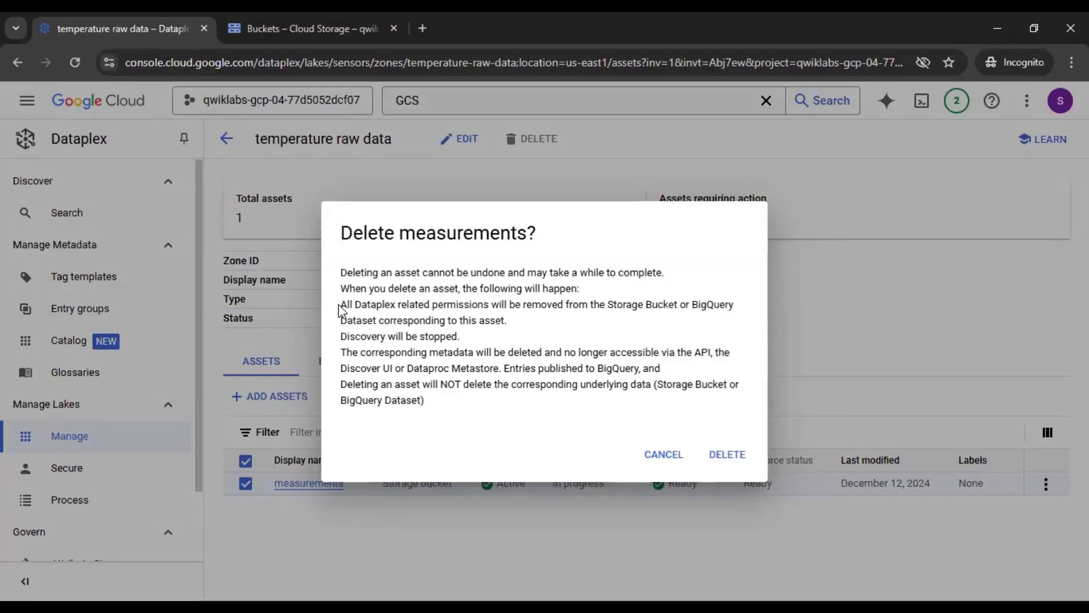
pyautogui.moveTo(341, 305); pyautogui.dragTo(527, 321)
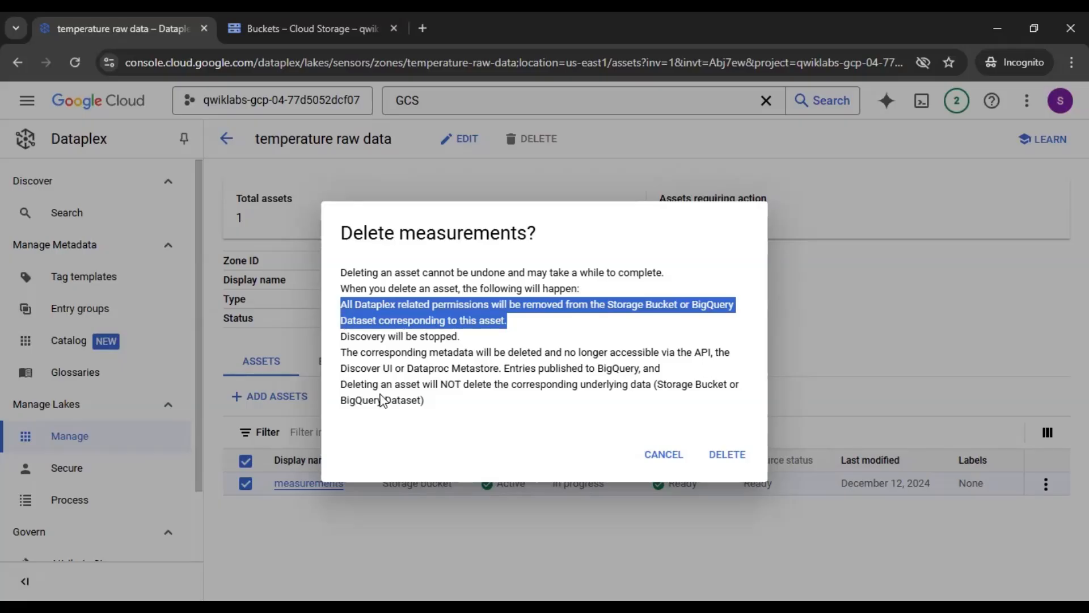
pyautogui.moveTo(431, 387); pyautogui.dragTo(647, 387)
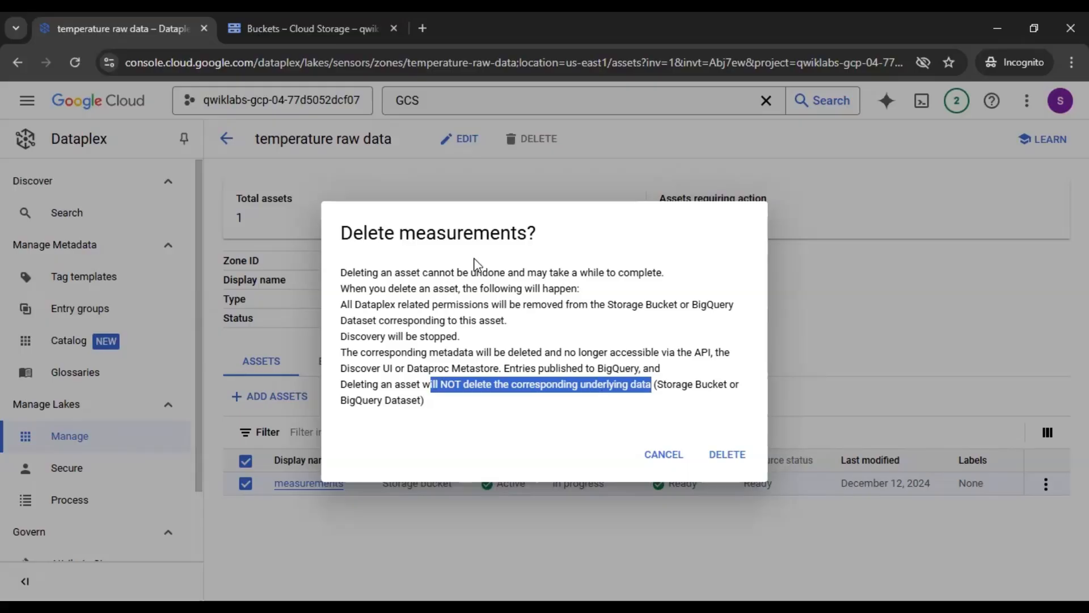
pyautogui.doubleClick(455, 237)
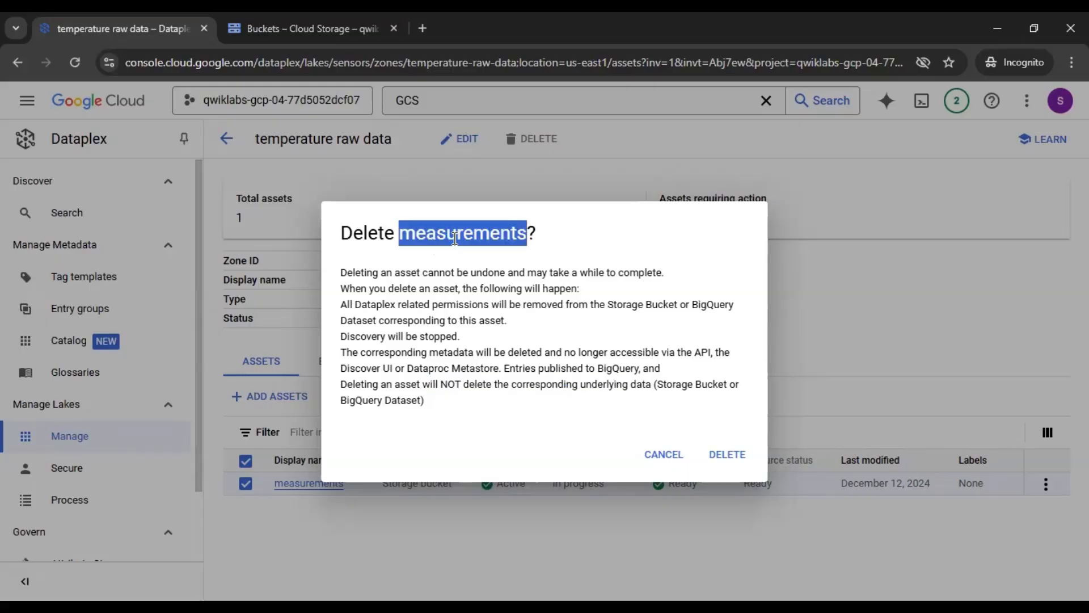
pyautogui.click(286, 26)
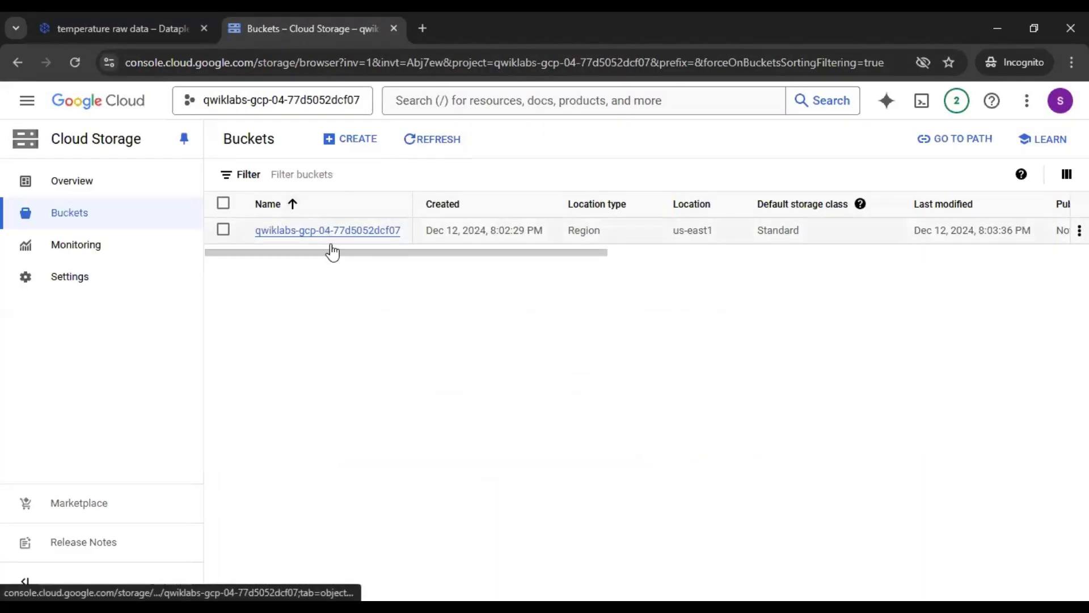
pyautogui.click(113, 24)
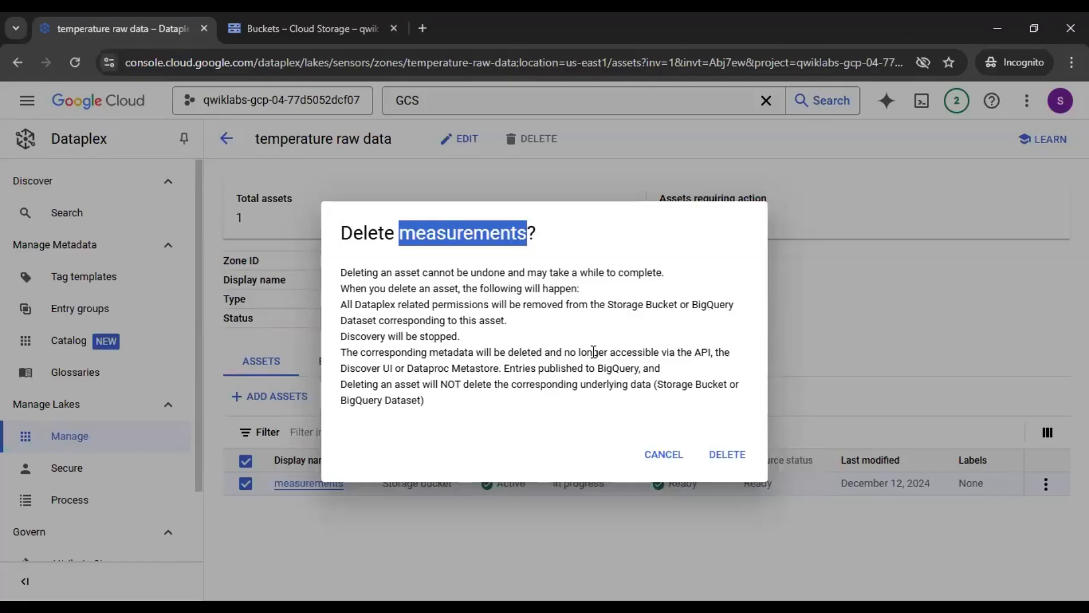
pyautogui.click(721, 458)
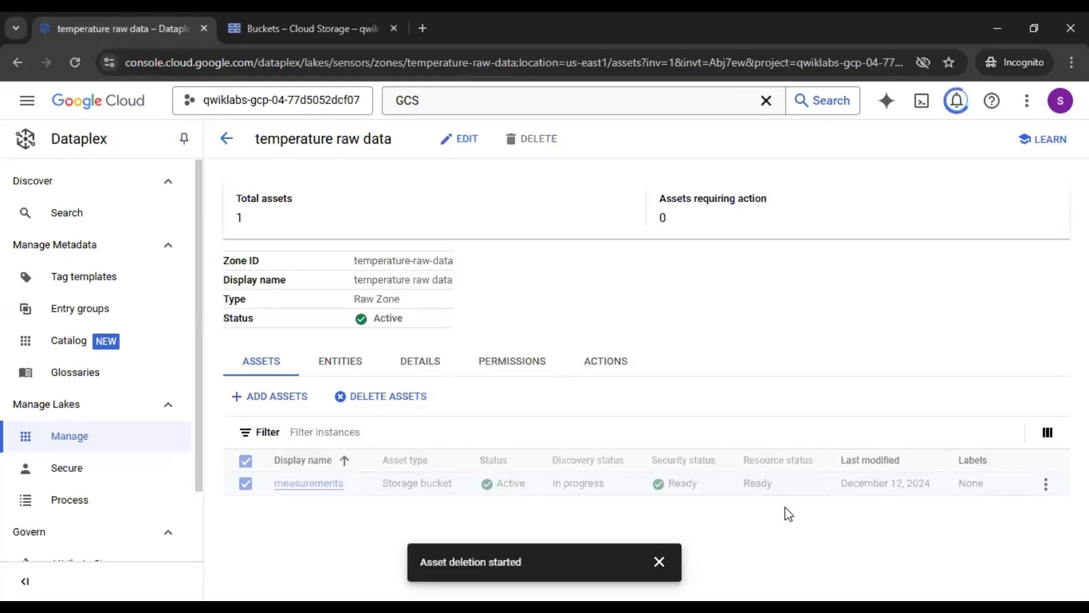
pyautogui.click(657, 561)
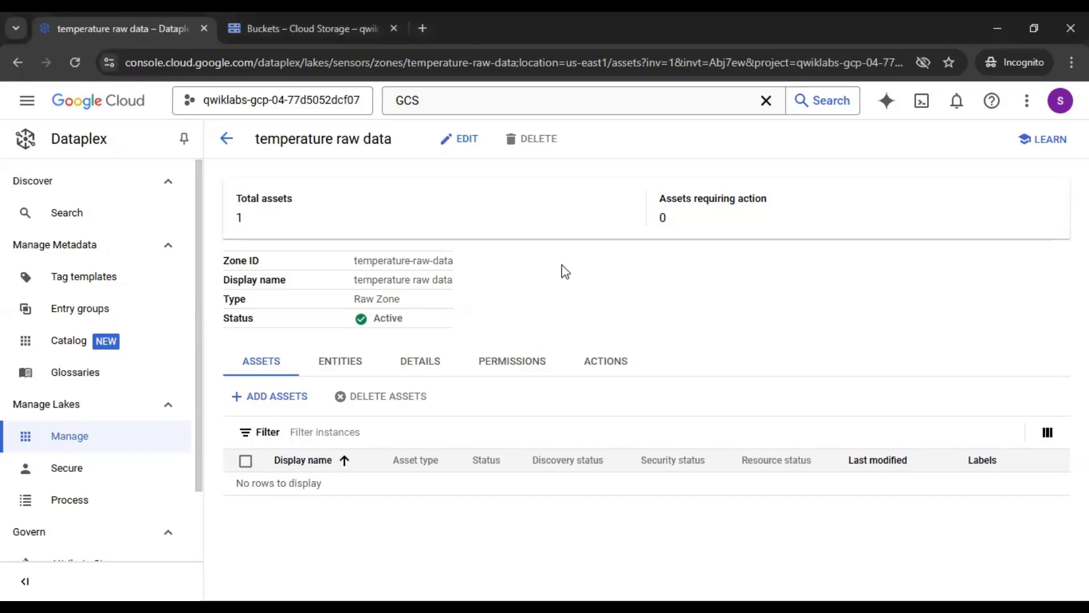
# Switch to the Cloud Storage browser tab and refresh the bucket list to check whether the underlying bucket still exists
pyautogui.click(324, 27)
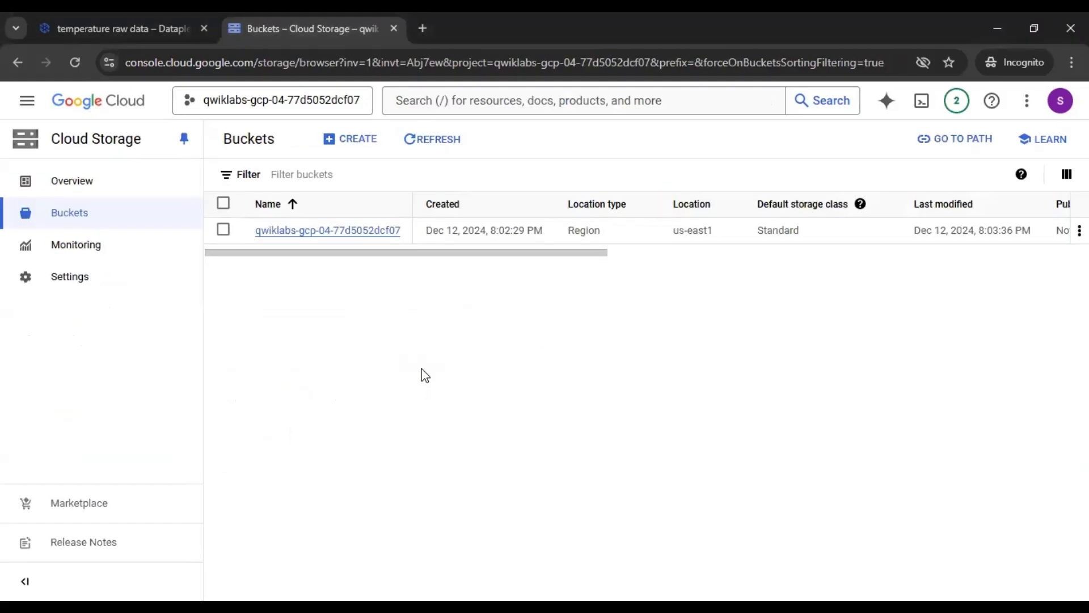
pyautogui.click(435, 137)
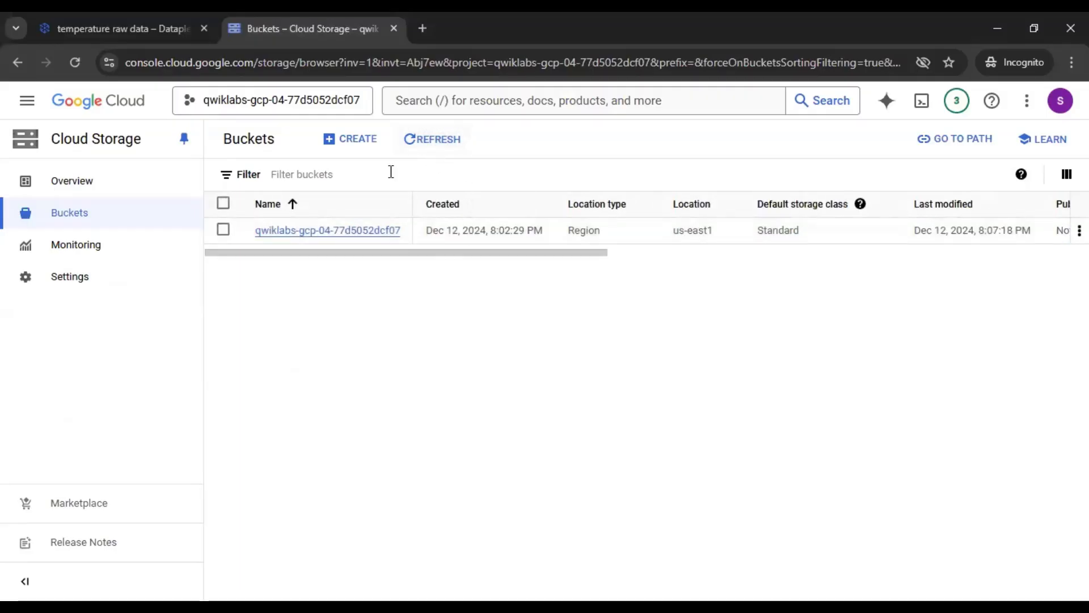
pyautogui.click(429, 149)
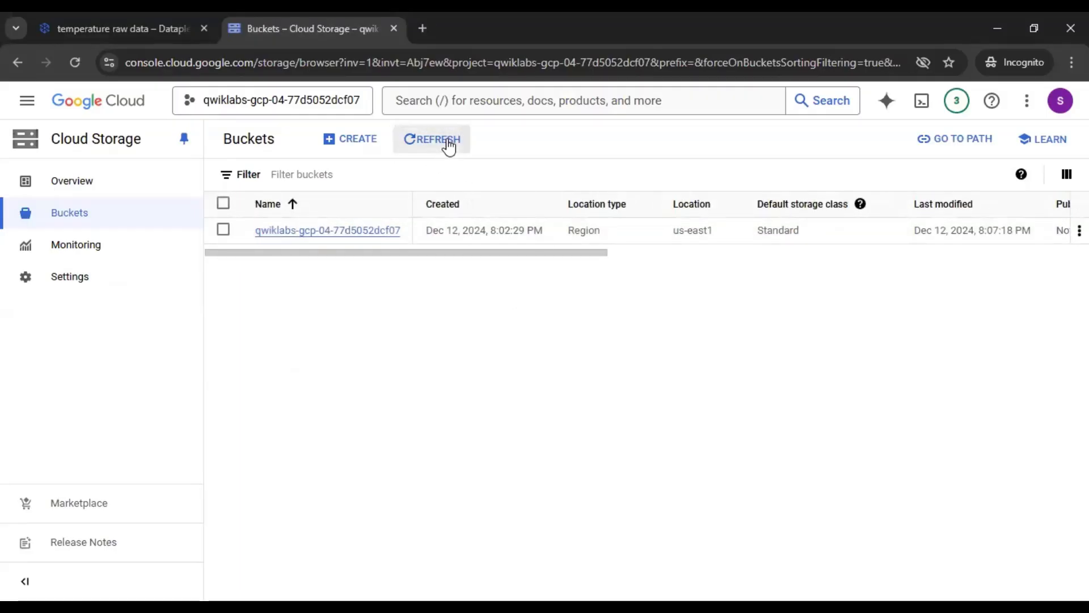
pyautogui.click(446, 148)
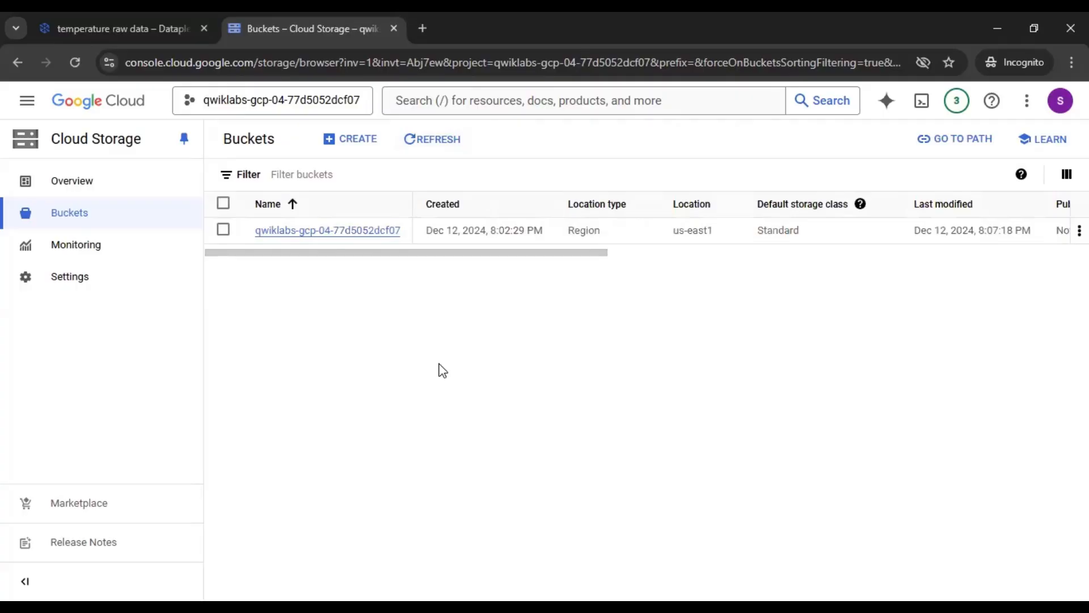
# Return to the sensors lake in the Dataplex browser tab and delete its temperature raw data zone
pyautogui.click(173, 27)
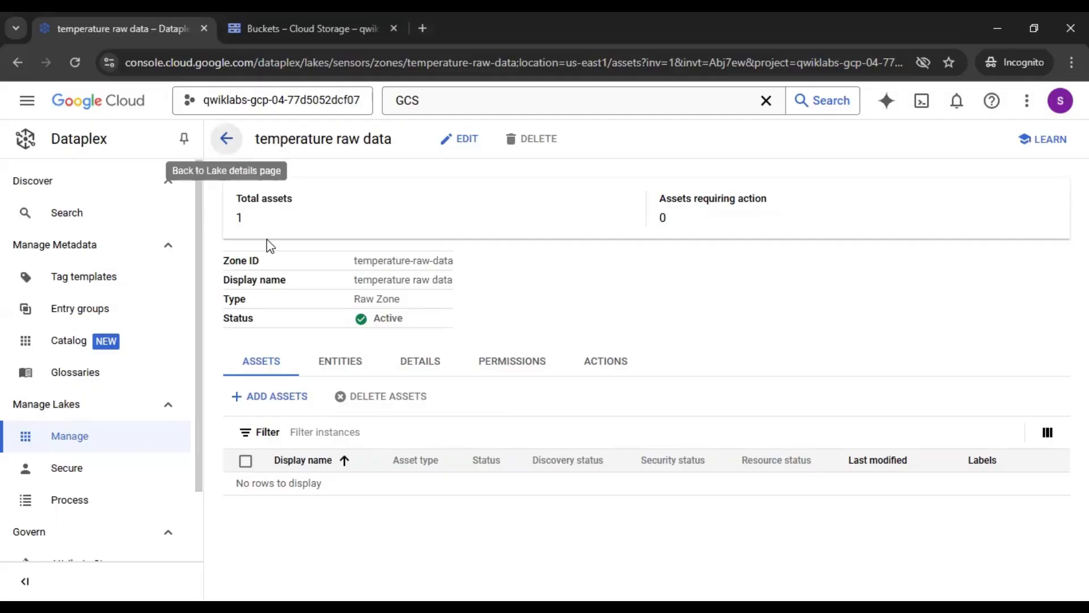
pyautogui.click(227, 140)
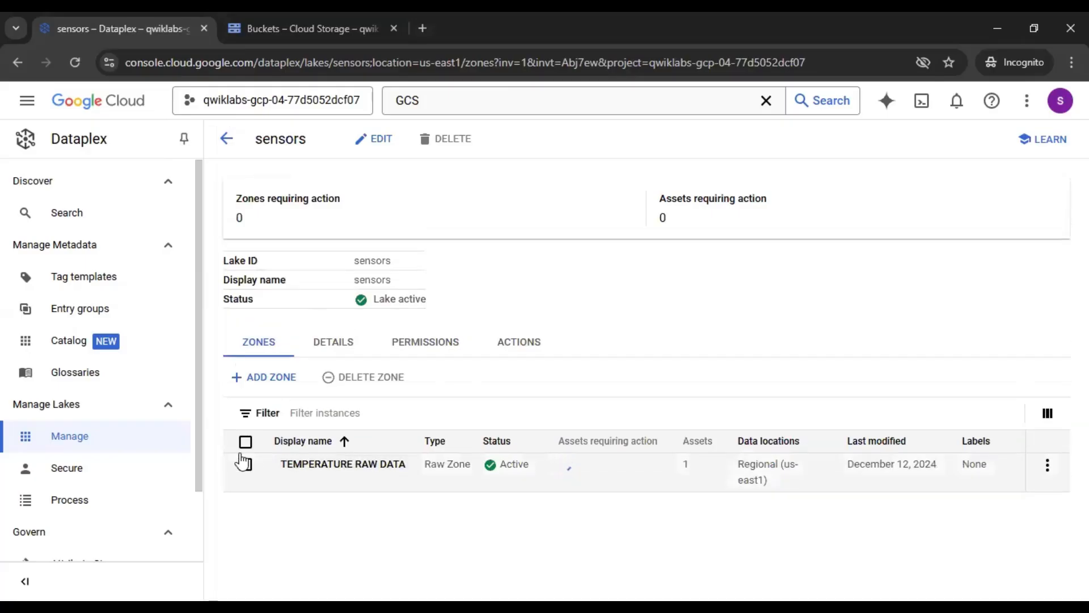
pyautogui.click(246, 470)
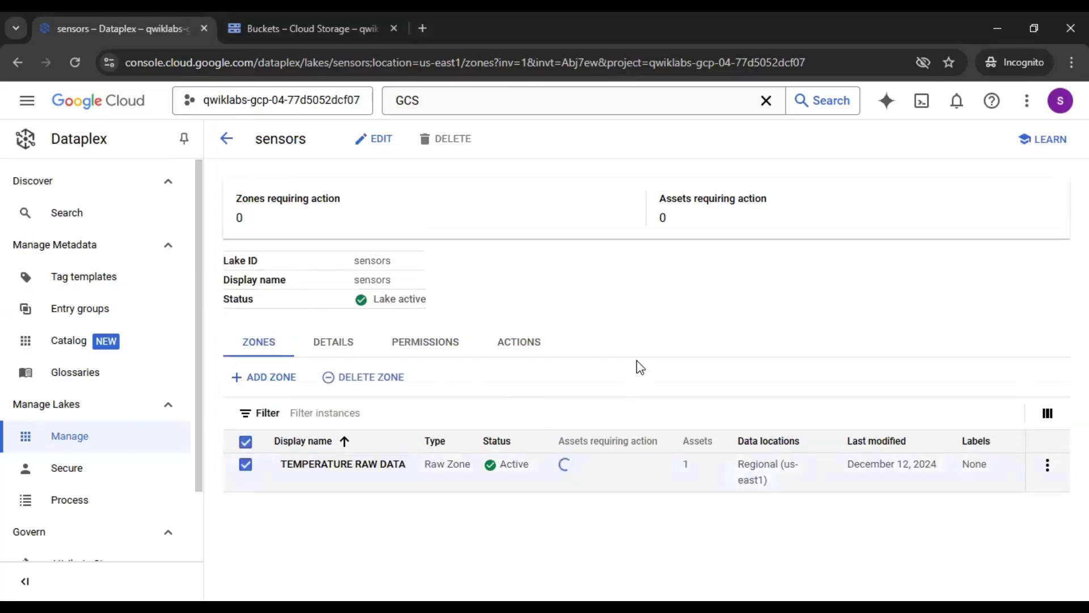
pyautogui.click(400, 379)
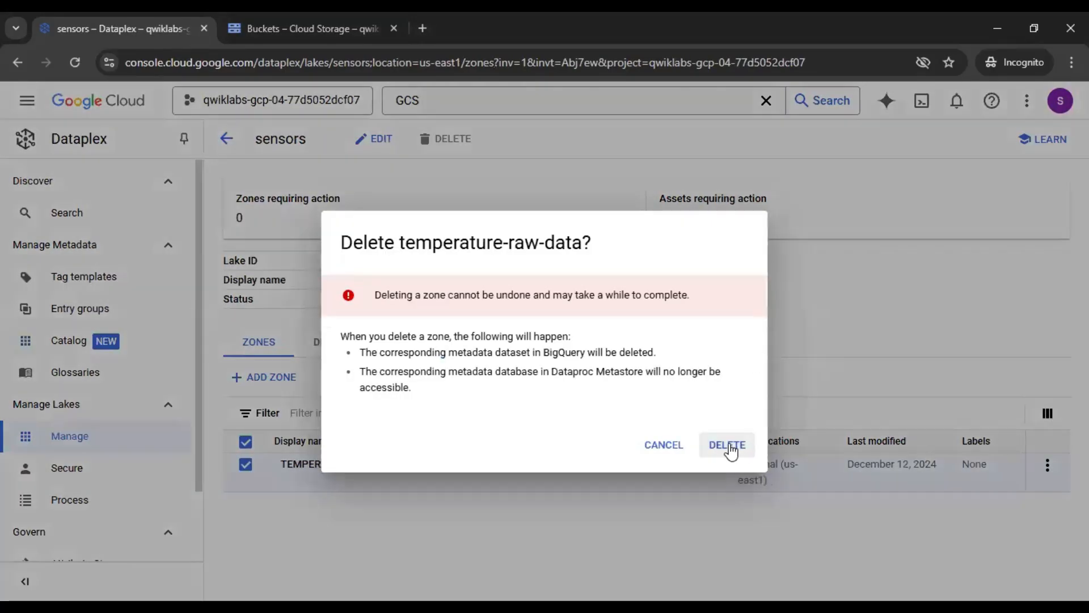
pyautogui.click(730, 449)
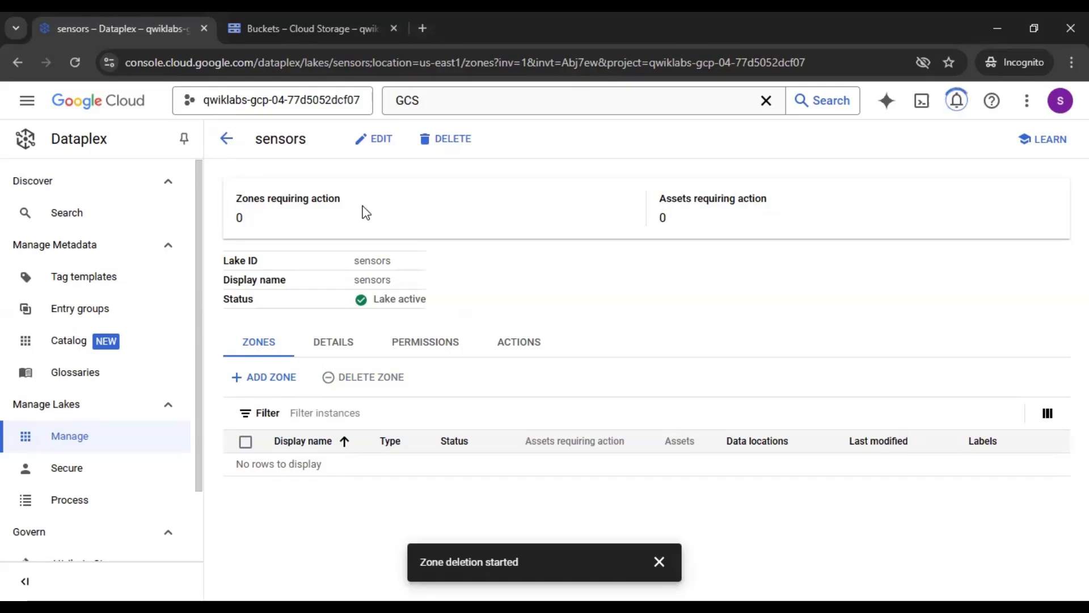
# Delete the sensors lake, entering "delete" as the confirmation text
pyautogui.click(458, 146)
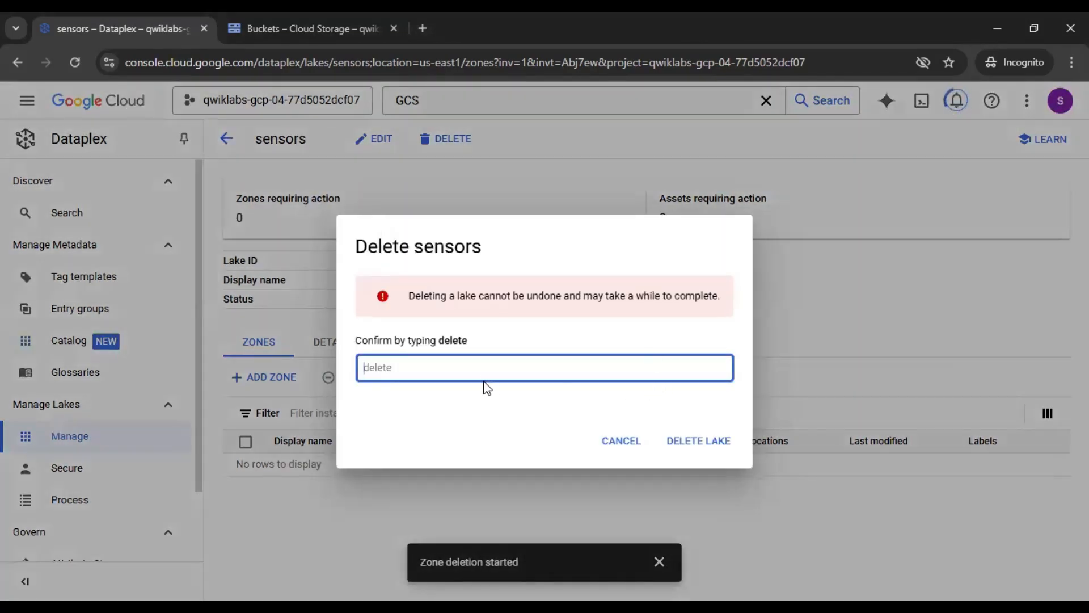
pyautogui.write('DE')
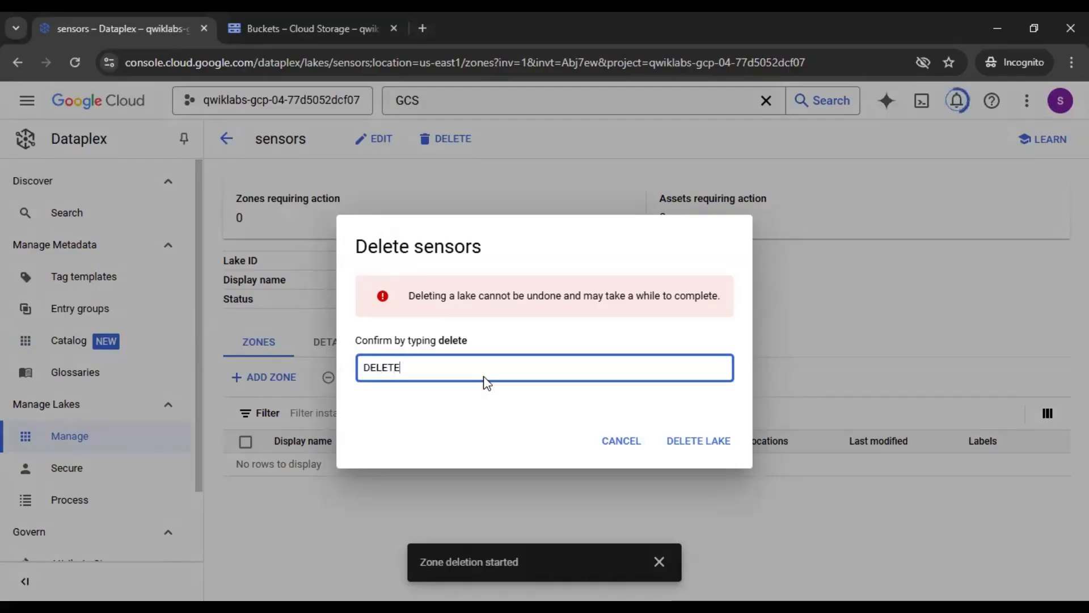
pyautogui.write('LET')
pyautogui.press('BackSpace')
pyautogui.press('BackSpace')
pyautogui.press('BackSpace')
pyautogui.press('BackSpace')
pyautogui.press('BackSpace')
pyautogui.write('delete')
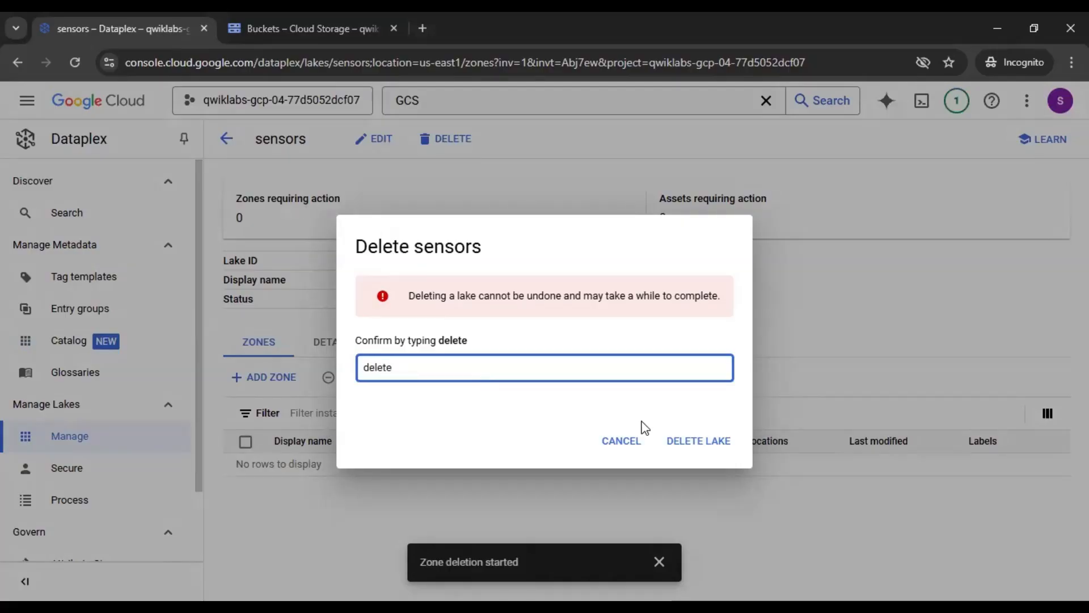
pyautogui.click(704, 448)
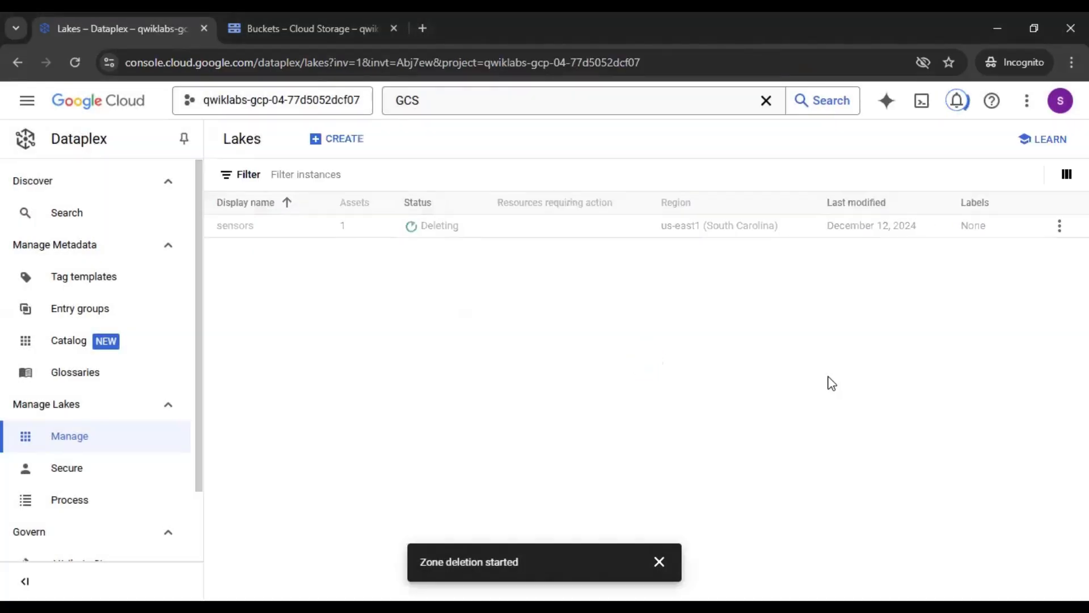